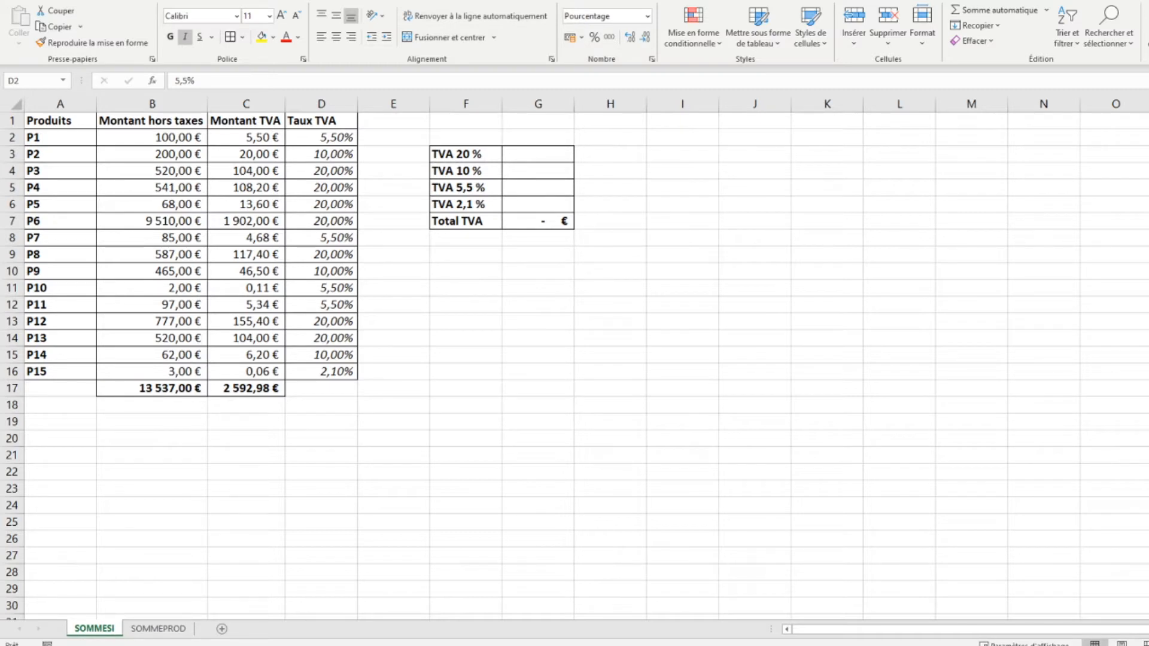
# Look over the empty TVA summary cells G3 to G6, ending on the TVA 20 % amount cell.
pyautogui.click(90, 123)
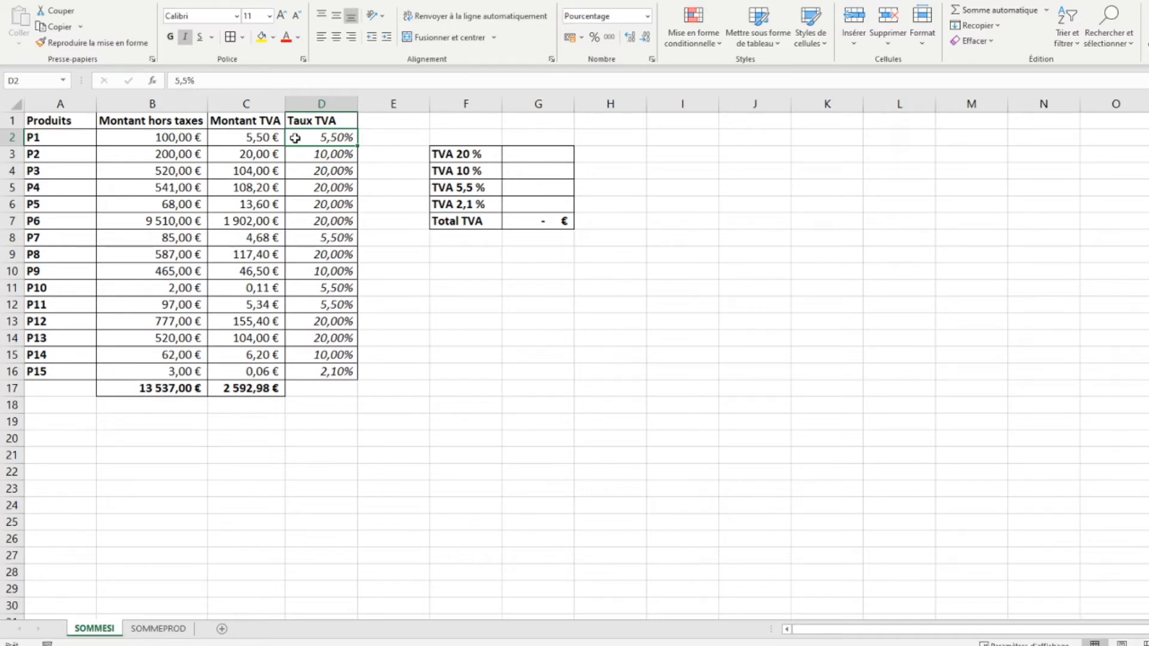
pyautogui.click(543, 155)
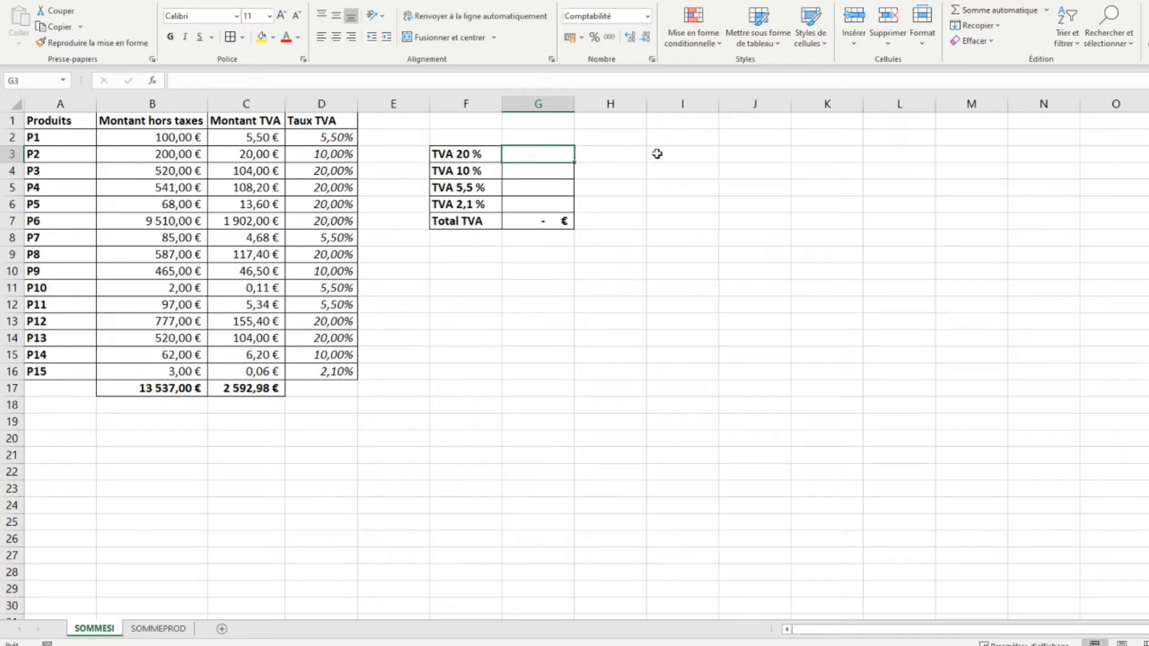
pyautogui.press('Down')
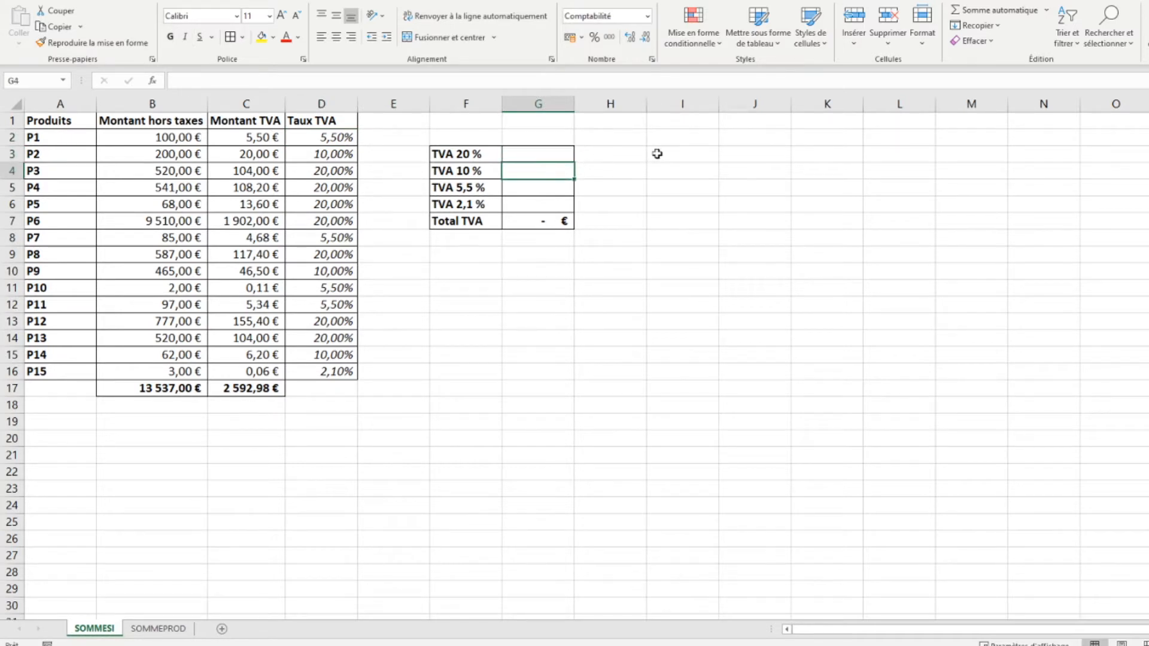
pyautogui.press('Down')
pyautogui.press('Down')
pyautogui.press('Up')
pyautogui.press('Up')
pyautogui.press('Up')
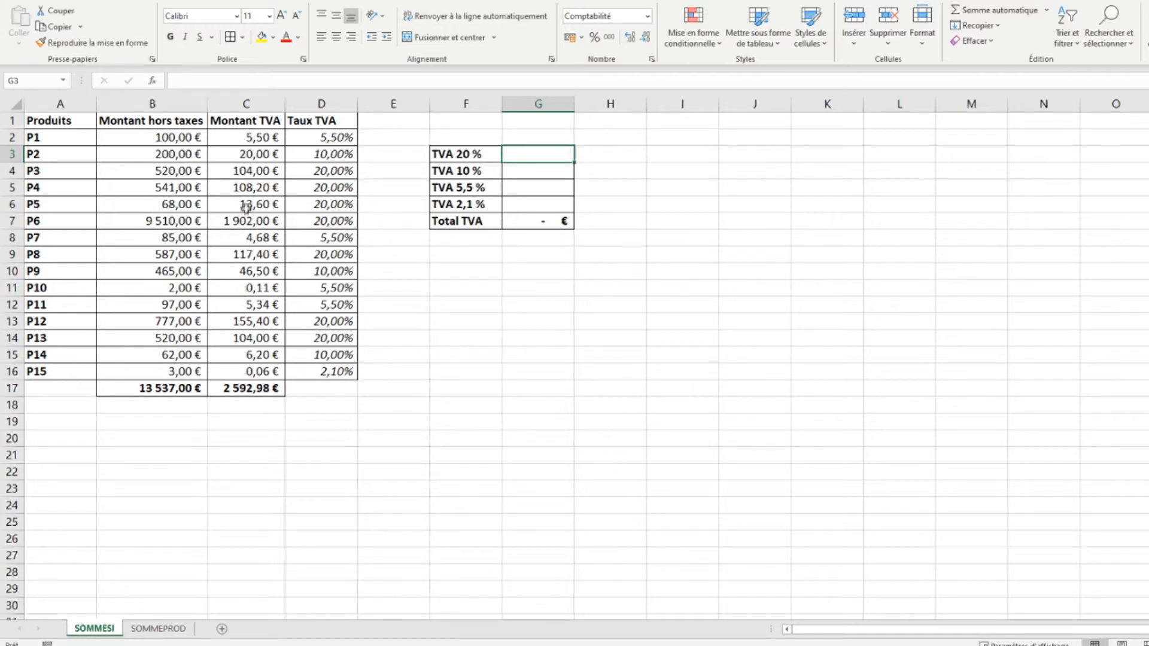
# Enter =SOMME.SI(D2:D16;20%;C2:C16) in G3 to total the TVA amounts at the 20 % rate.
pyautogui.write('=')
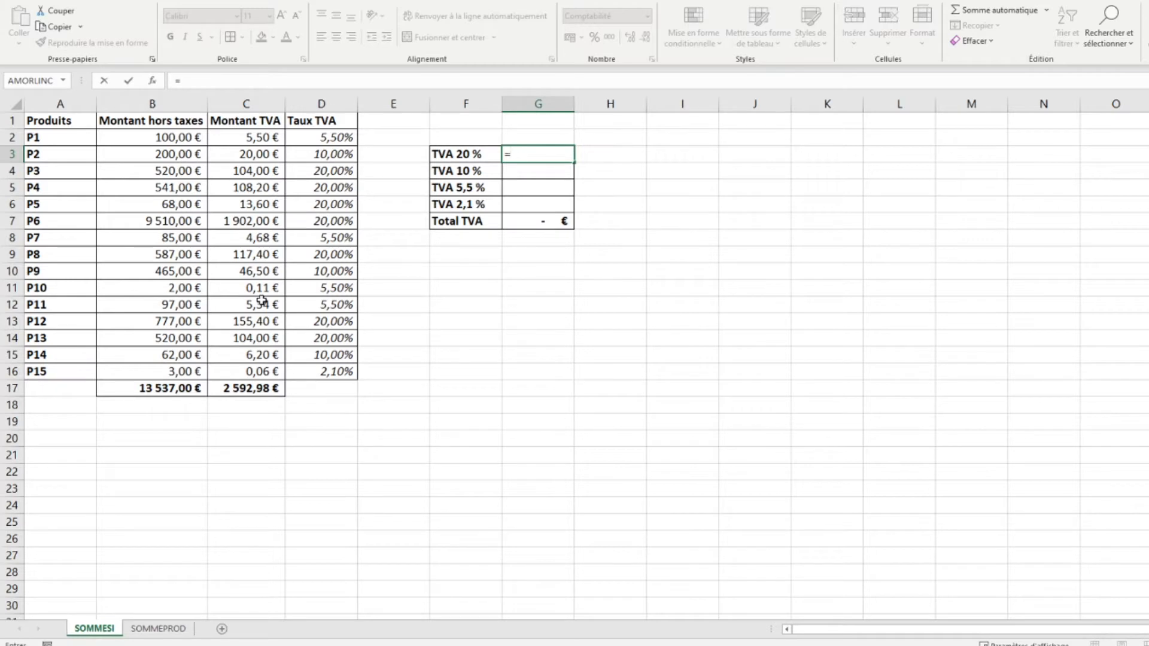
pyautogui.write('somme')
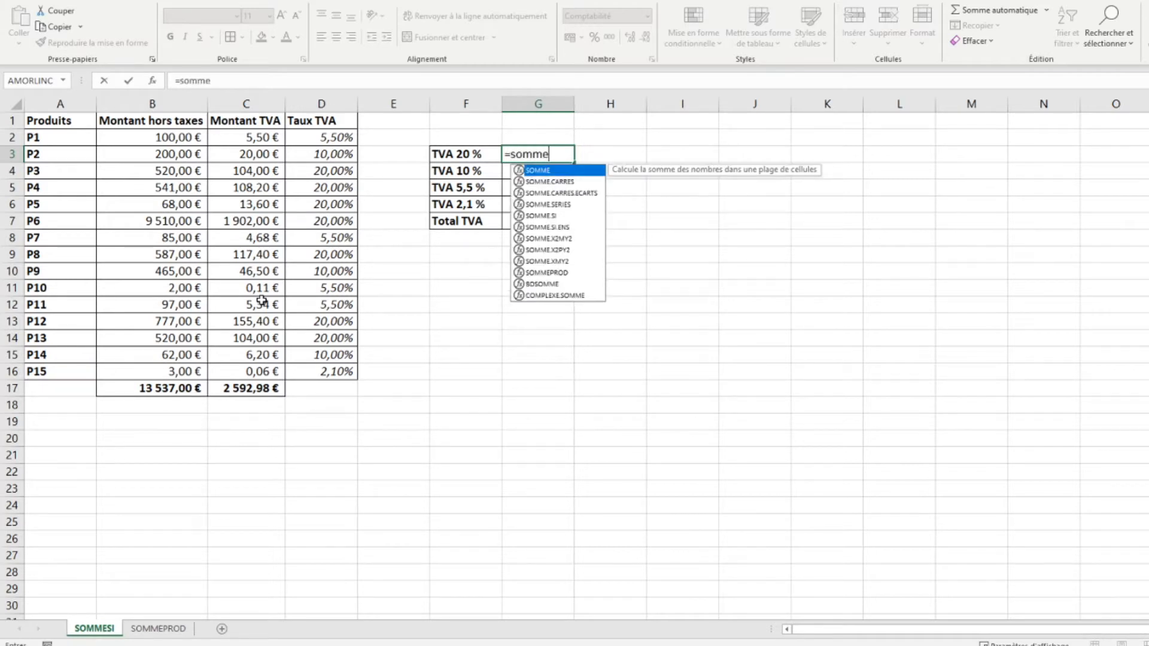
pyautogui.write('.si')
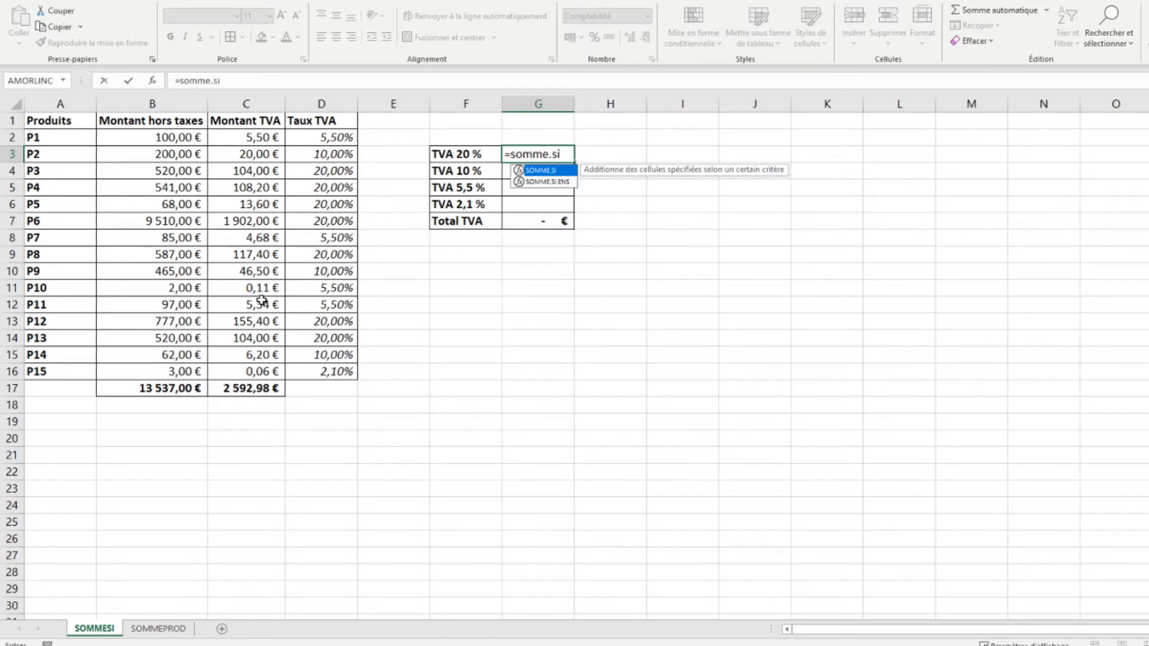
pyautogui.write('(')
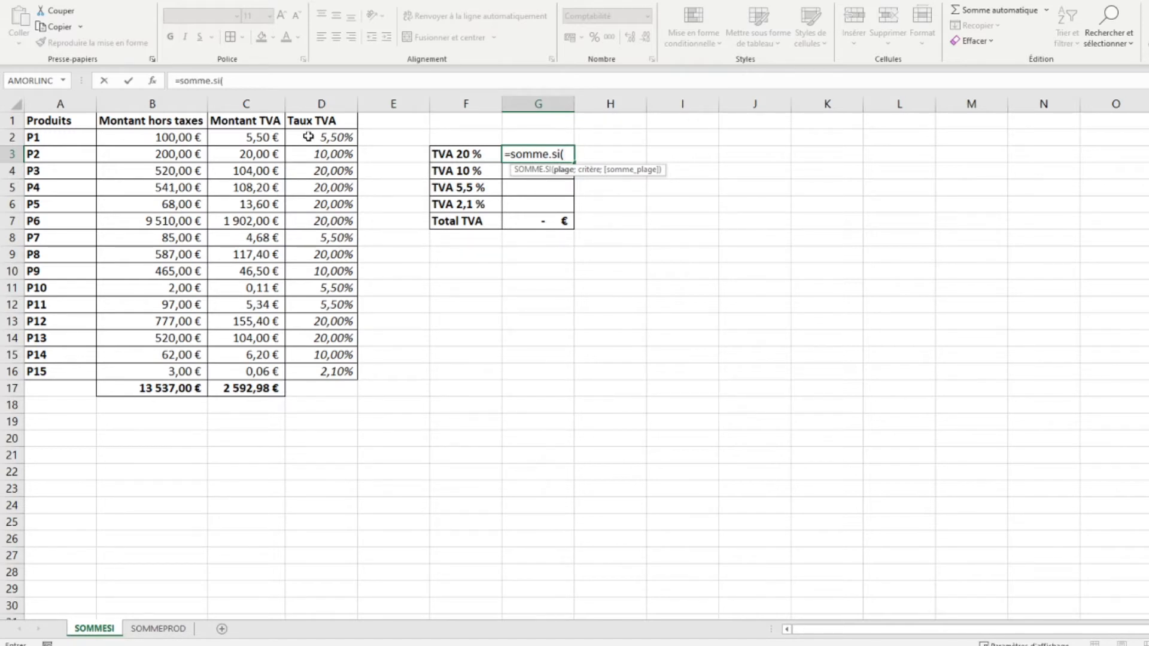
pyautogui.moveTo(308, 137); pyautogui.dragTo(309, 372)
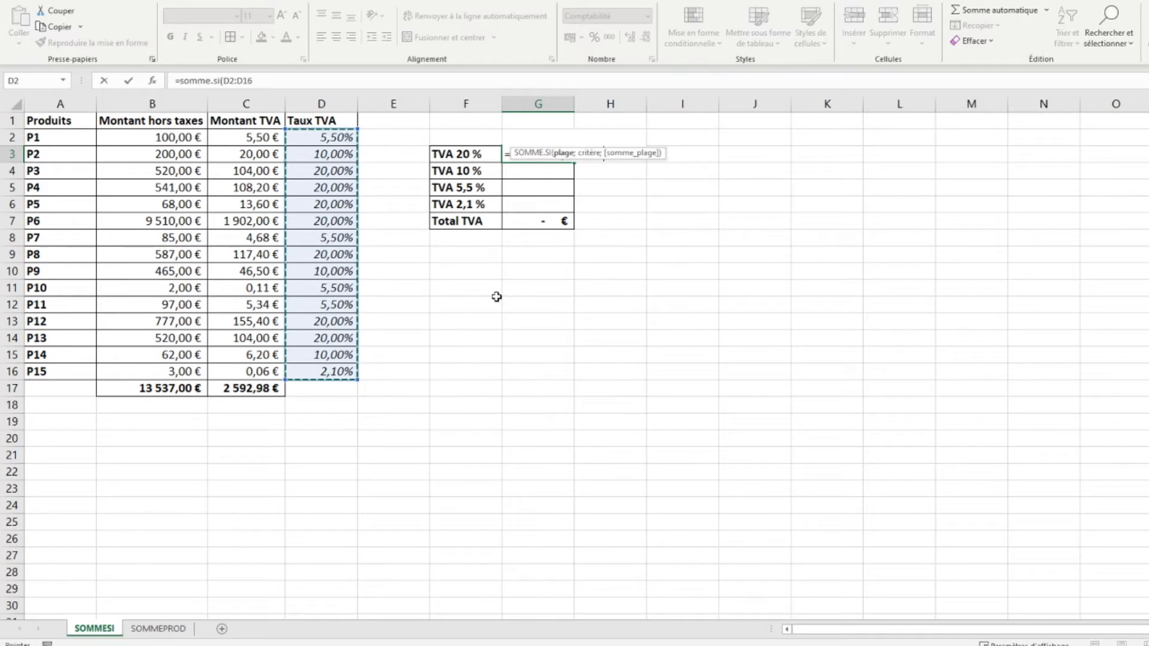
pyautogui.write(';')
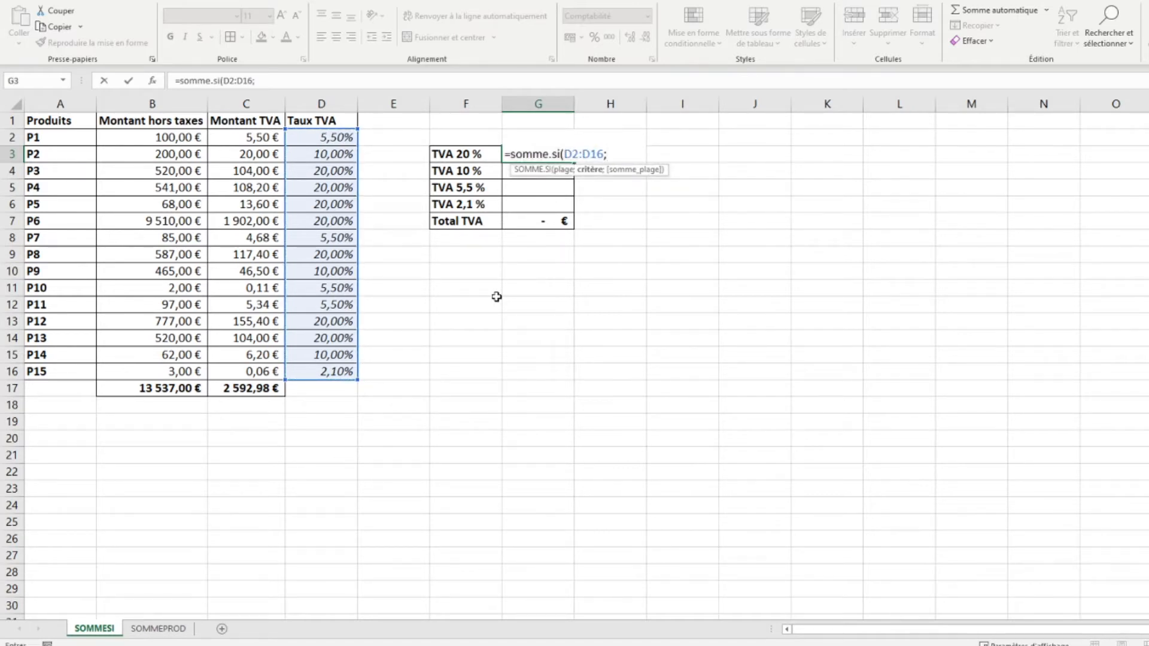
pyautogui.write('20%;')
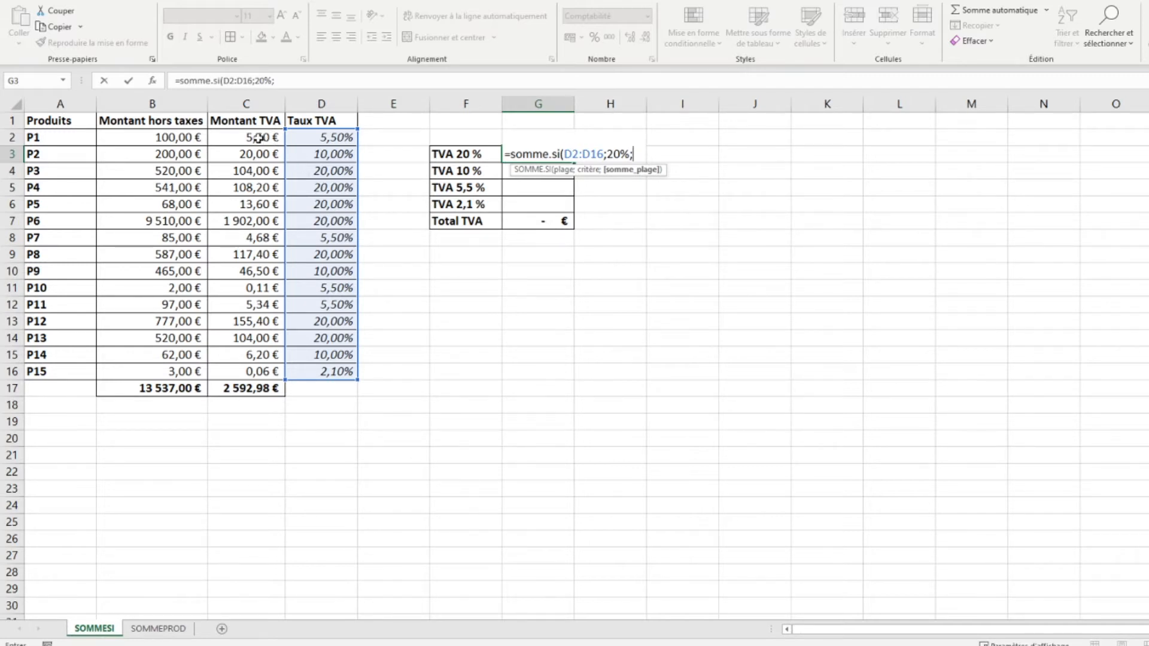
pyautogui.moveTo(242, 137); pyautogui.dragTo(240, 371)
pyautogui.write(')')
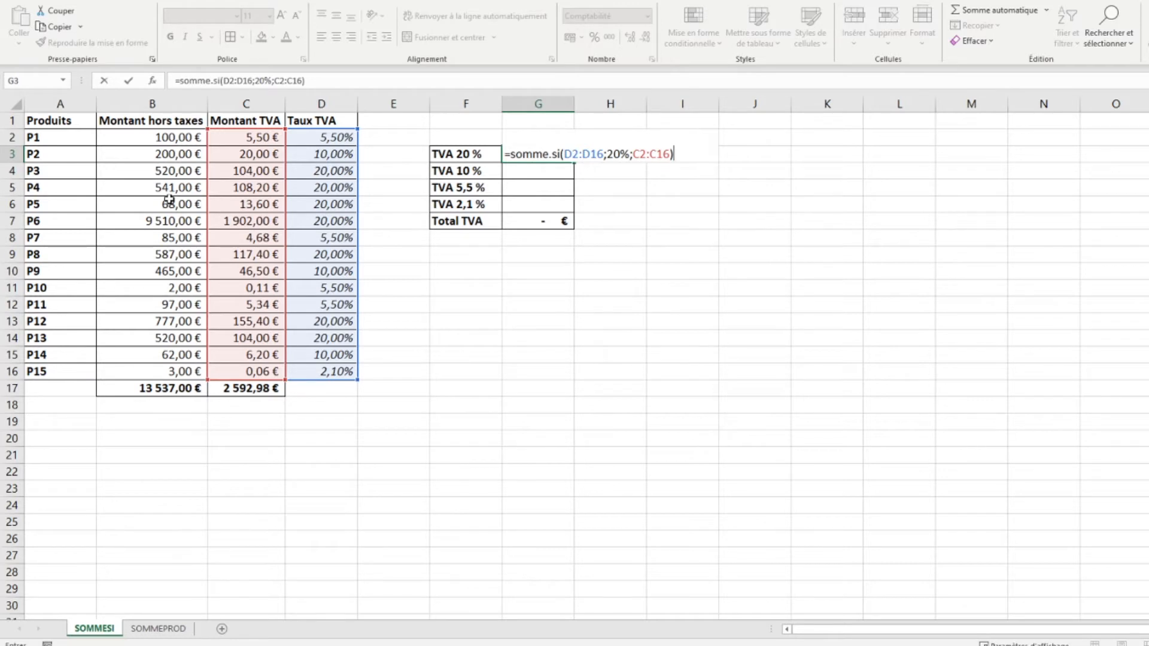
pyautogui.press('Return')
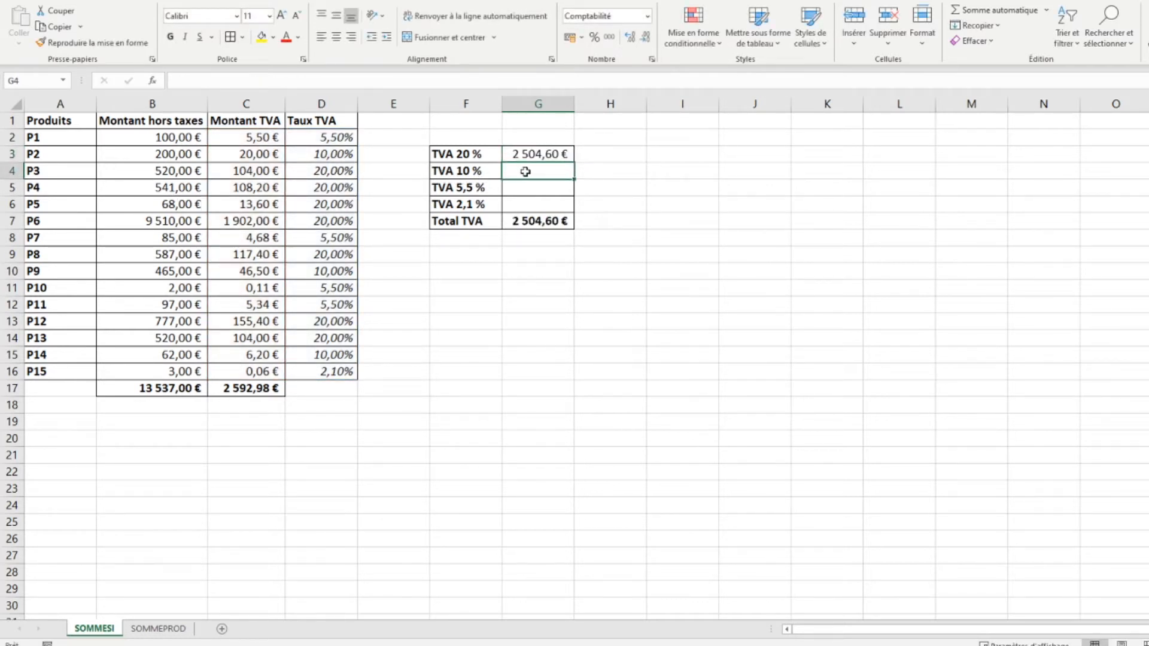
# In G4, total the 10 % TVA amounts with =SOMME.SI(D2:D16;10%;C2:C16).
pyautogui.write('=')
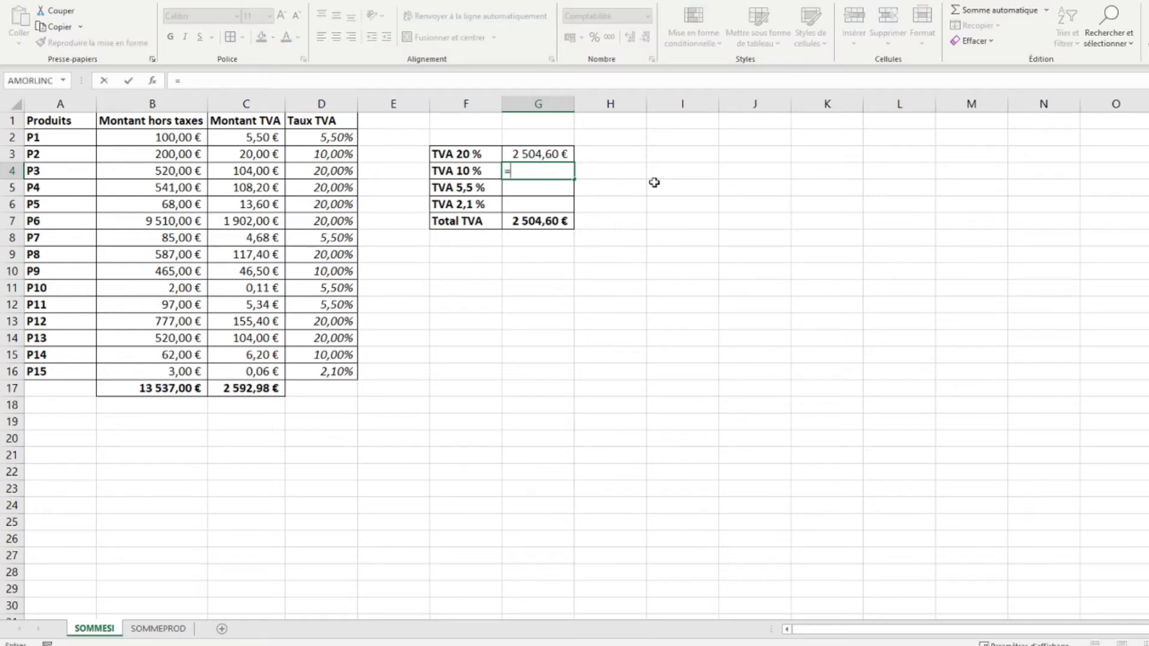
pyautogui.write('somme.')
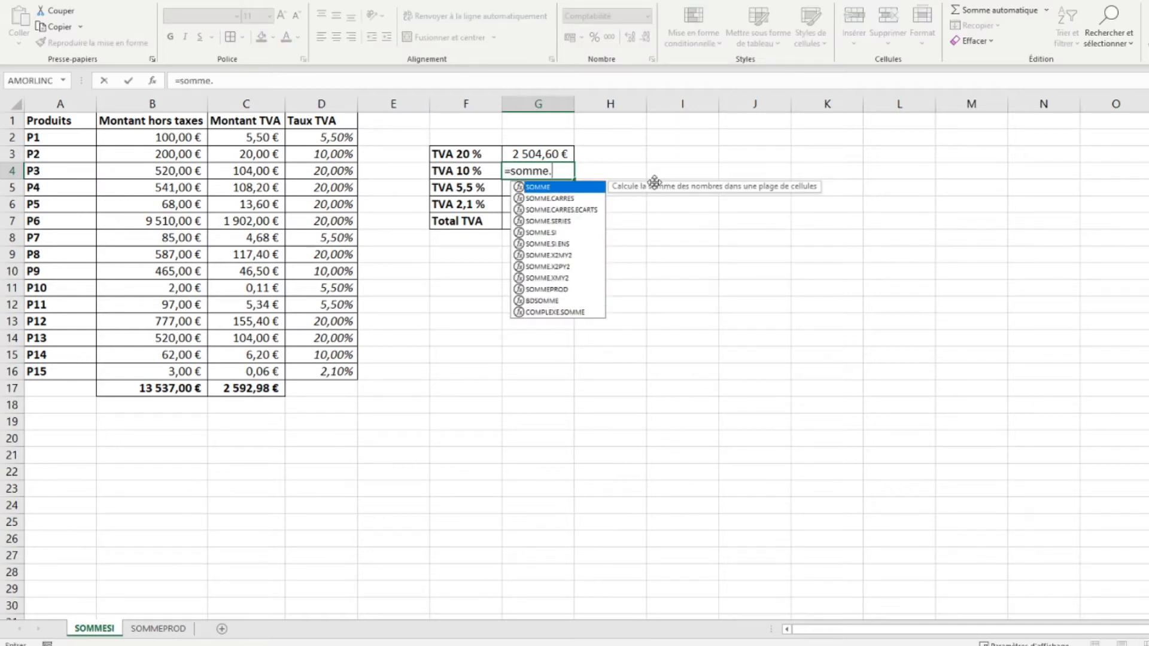
pyautogui.write('si(')
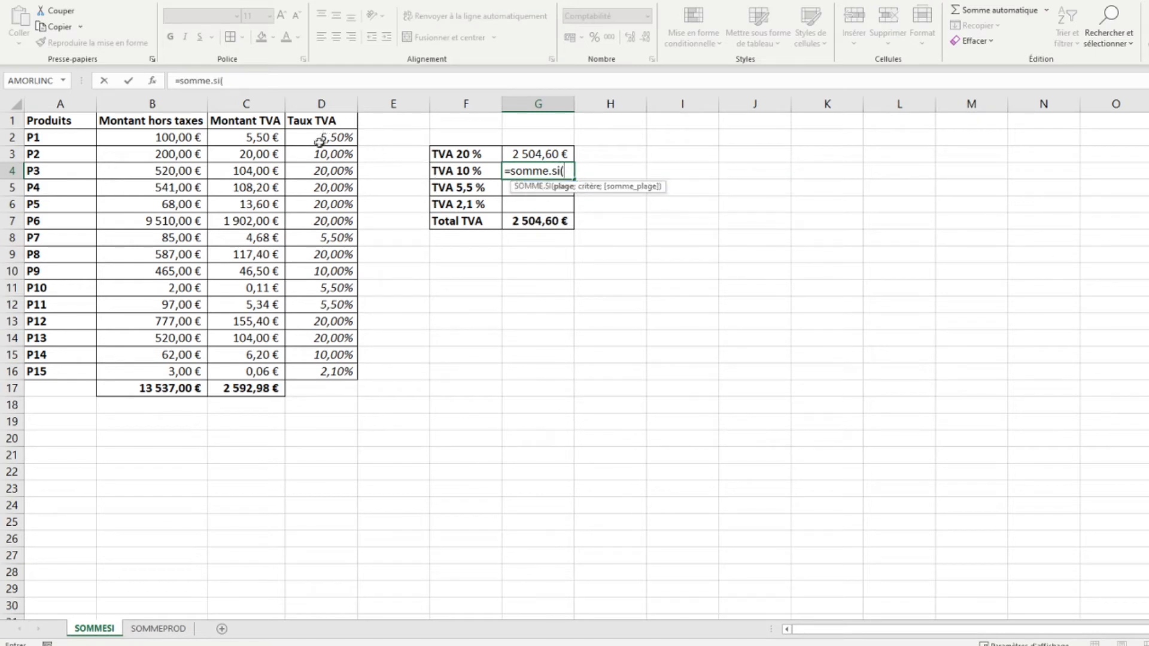
pyautogui.moveTo(321, 134); pyautogui.dragTo(321, 371)
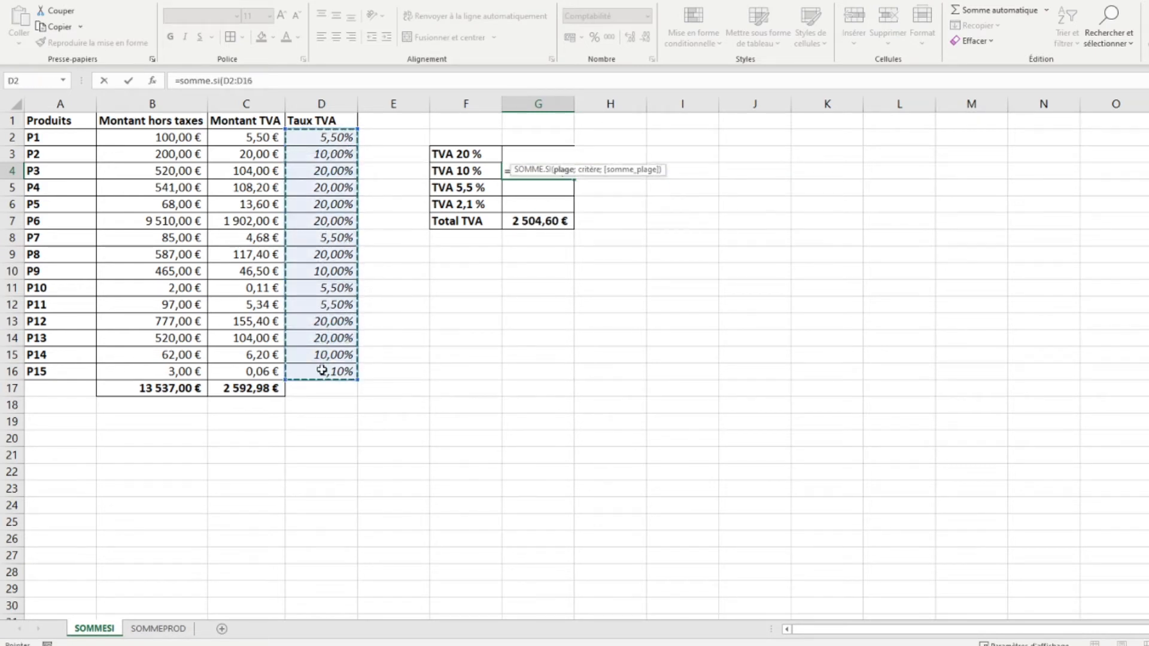
pyautogui.write(';10')
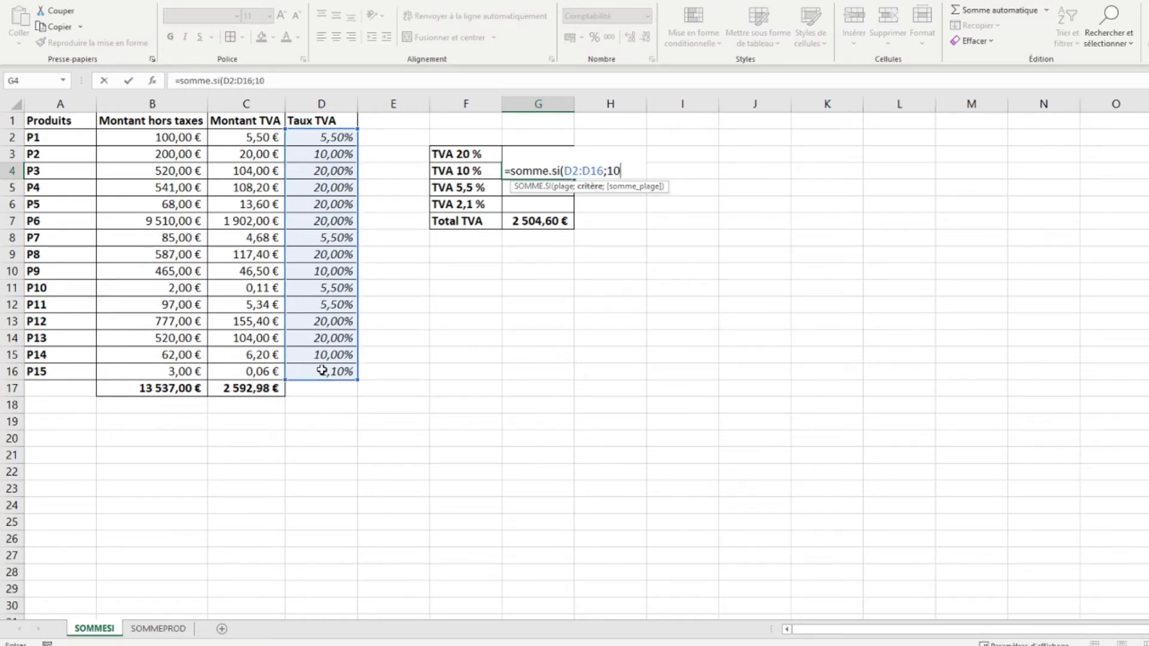
pyautogui.write('%;')
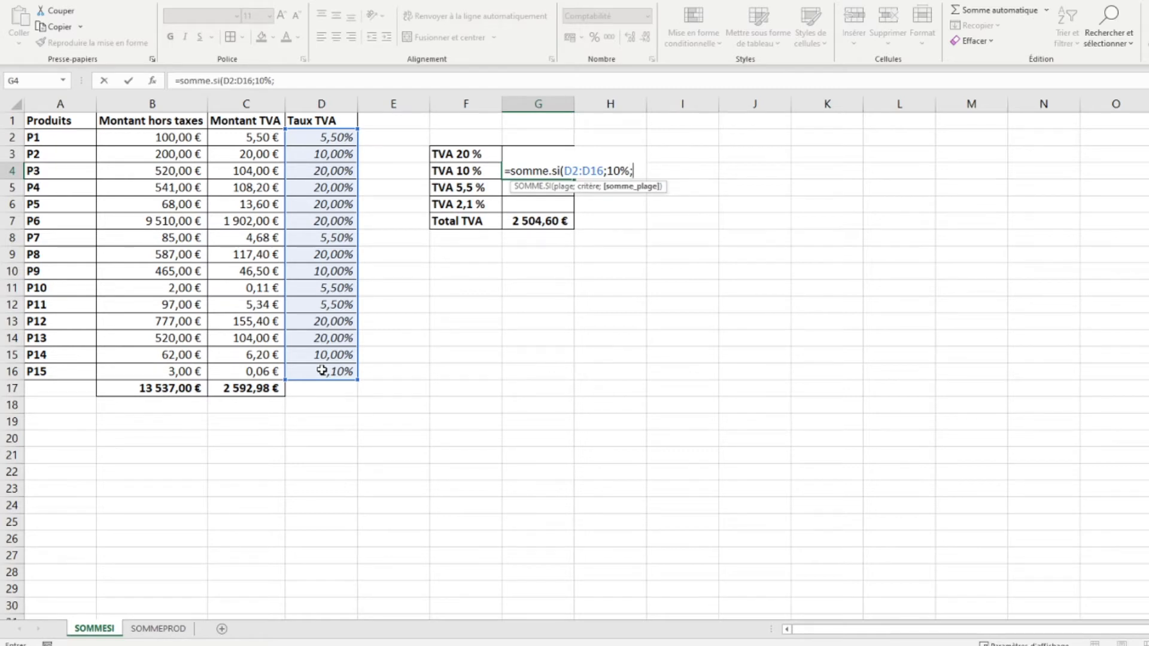
pyautogui.click(240, 138)
pyautogui.moveTo(240, 138); pyautogui.dragTo(247, 368)
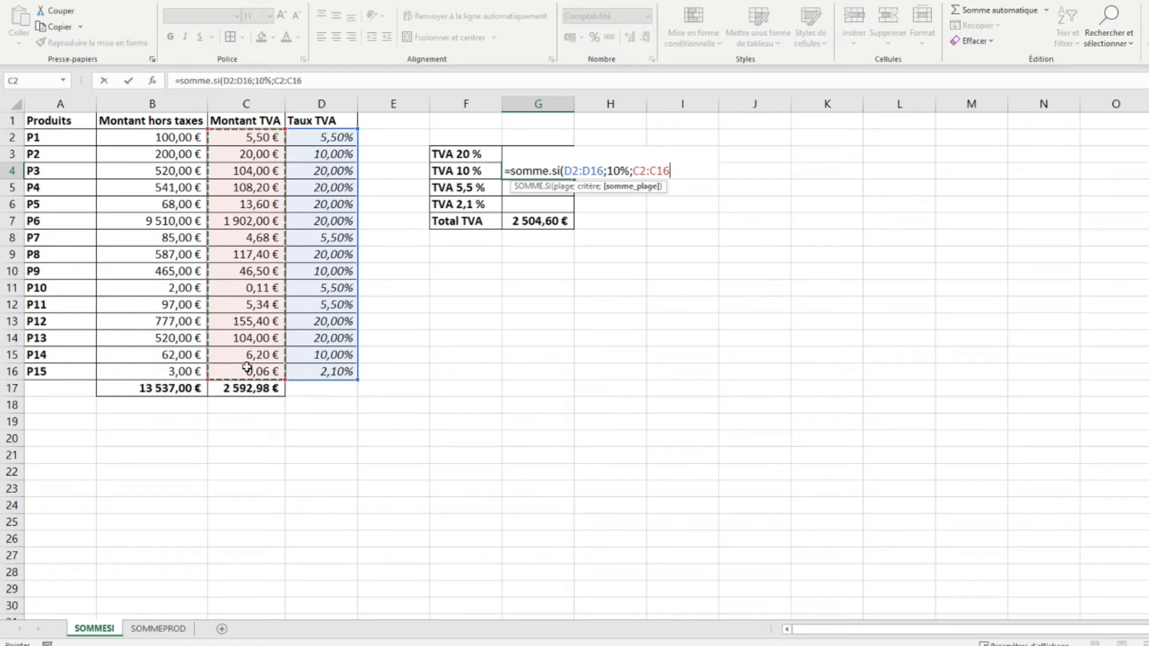
pyautogui.hotkey('ctrl', 'Return')
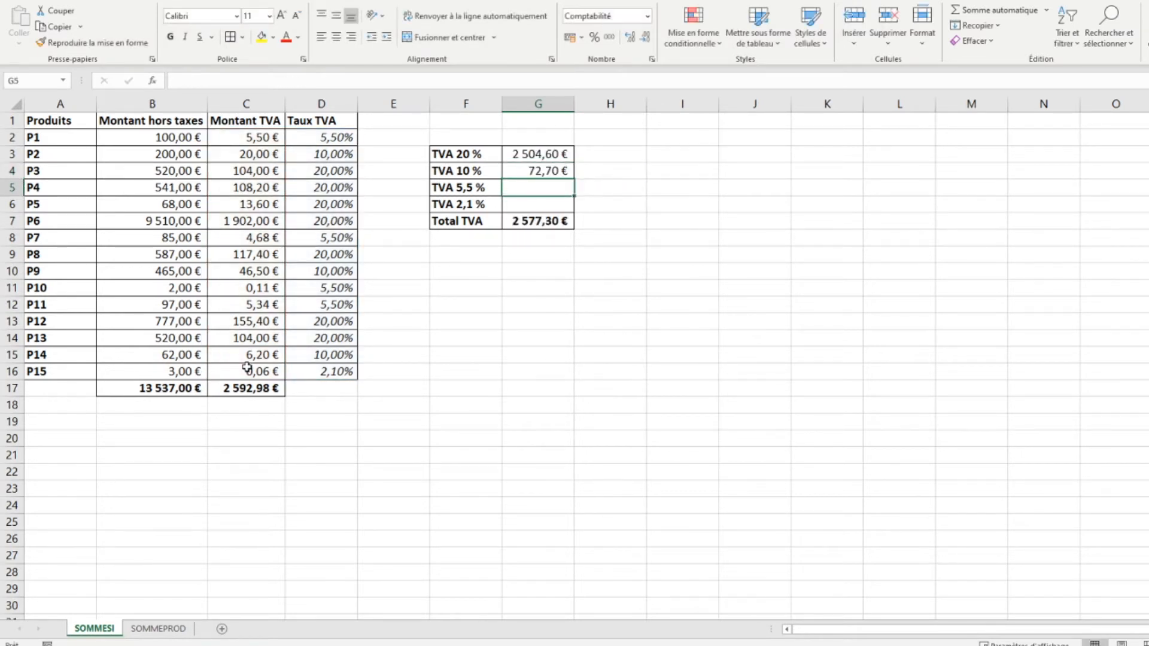
# In G5, total the 5,5 % TVA amounts with =SOMME.SI(D2:D16;5,5%;C2:C16).
pyautogui.write('=somme')
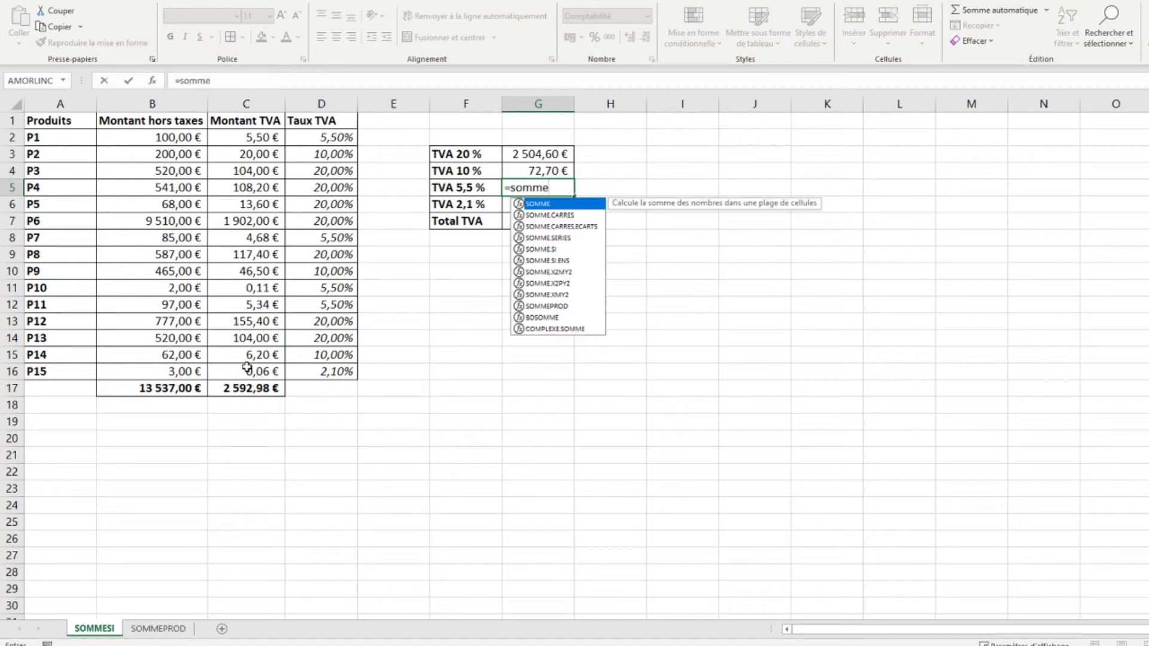
pyautogui.write('.si(')
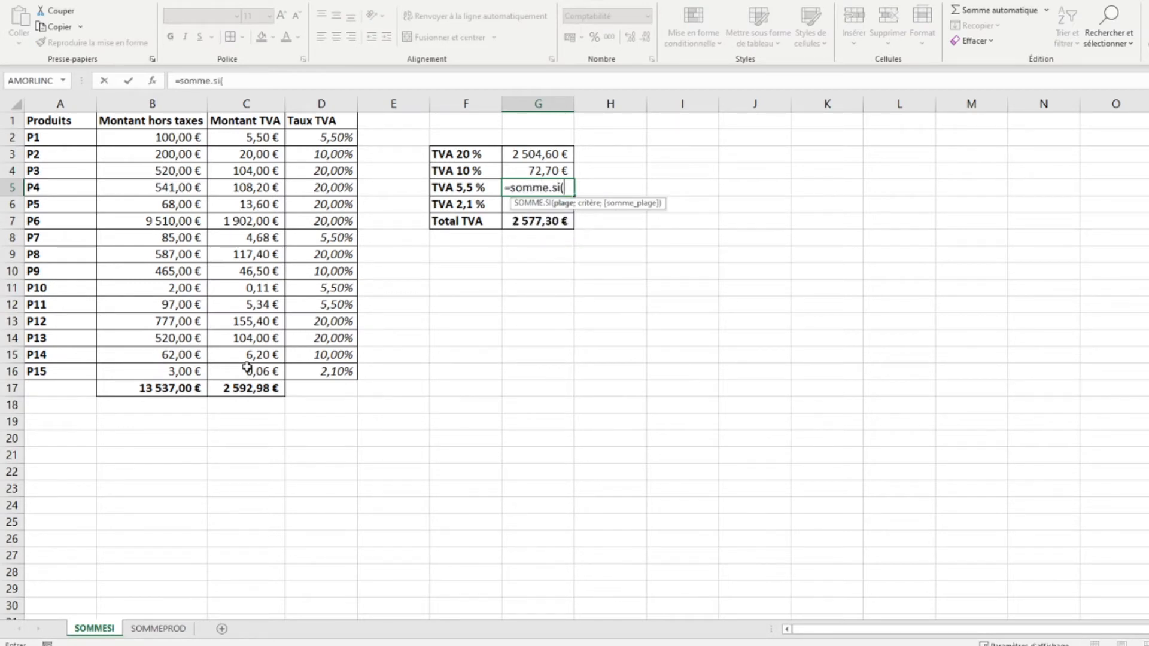
pyautogui.moveTo(310, 136); pyautogui.dragTo(318, 372)
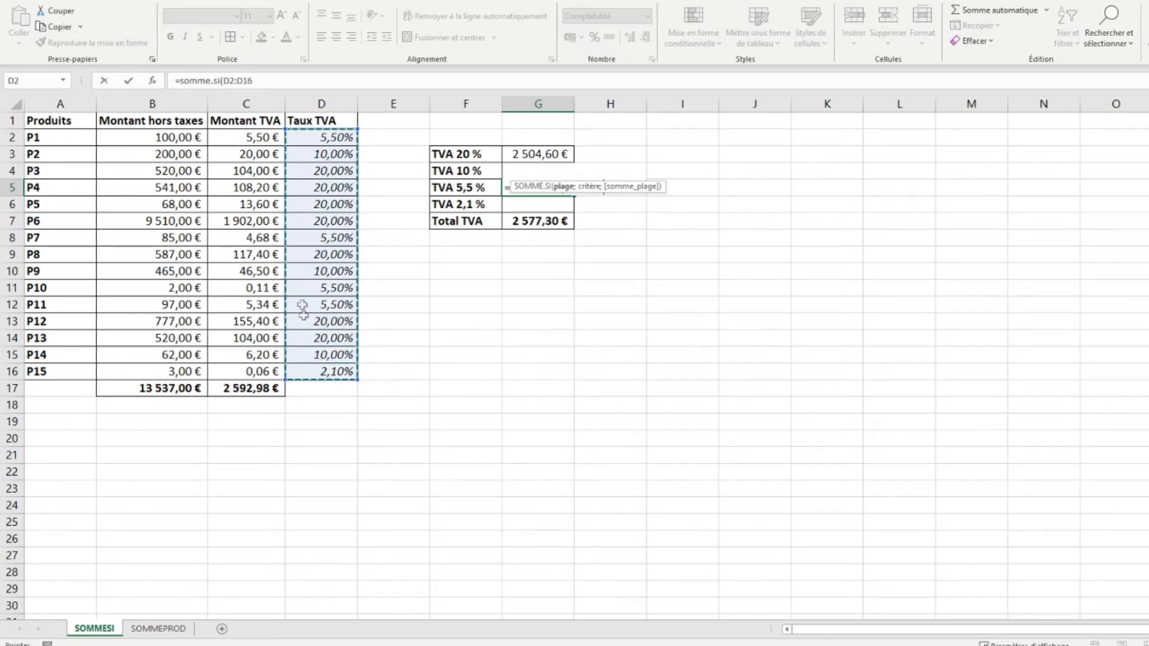
pyautogui.write(';')
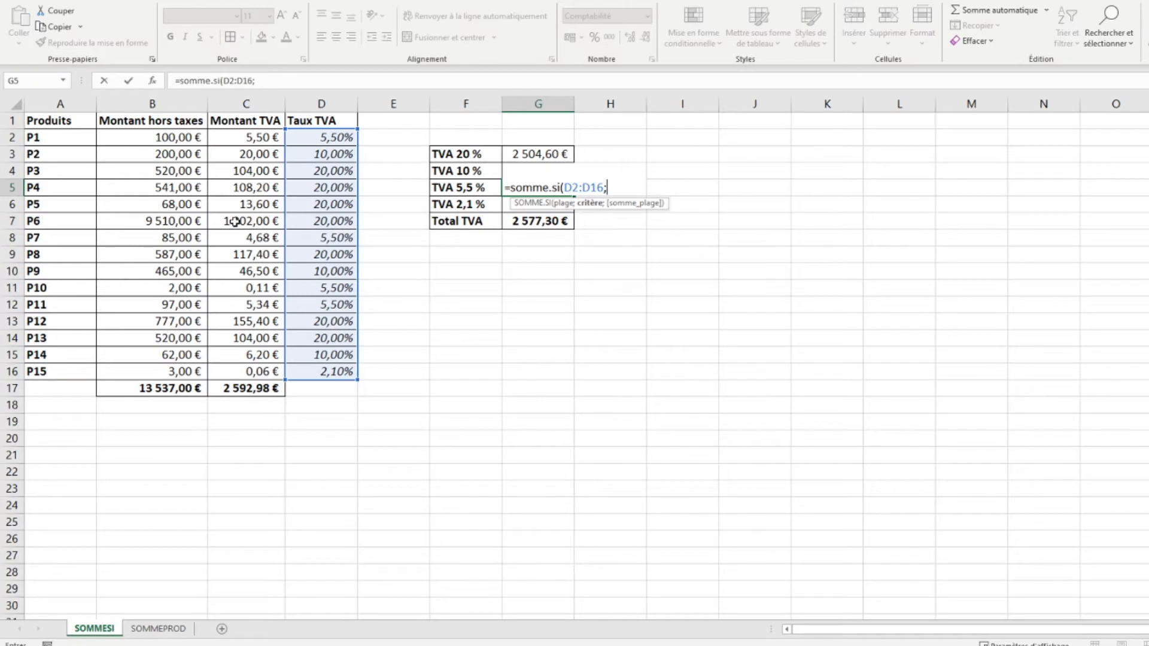
pyautogui.write('5,5%;')
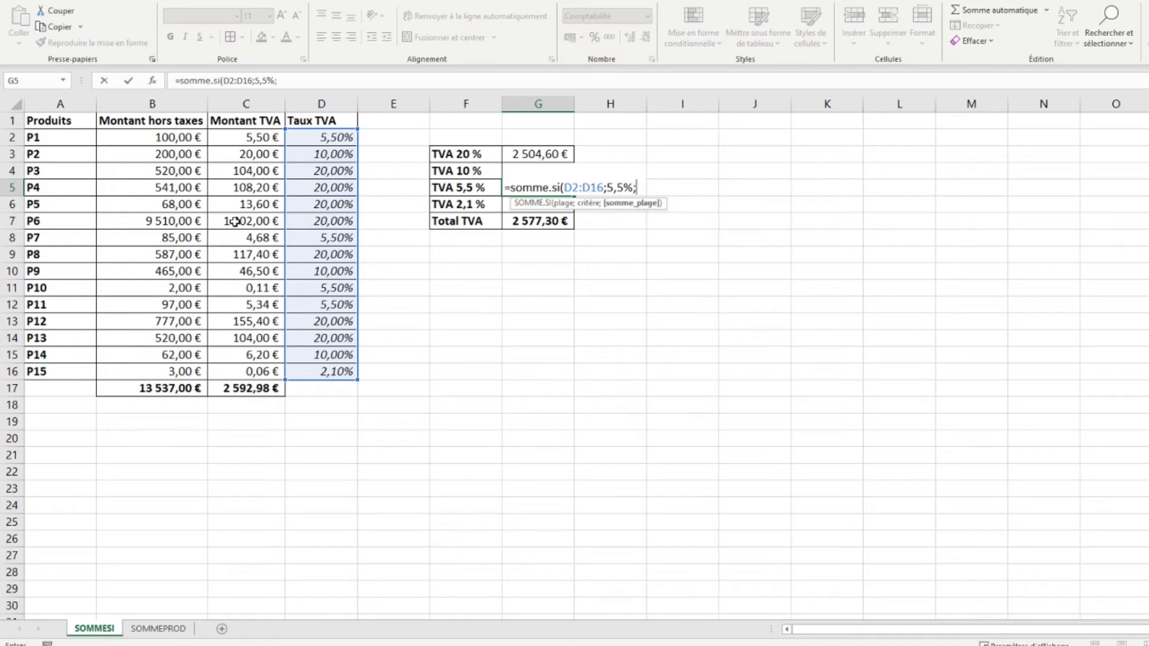
pyautogui.moveTo(244, 139); pyautogui.dragTo(256, 374)
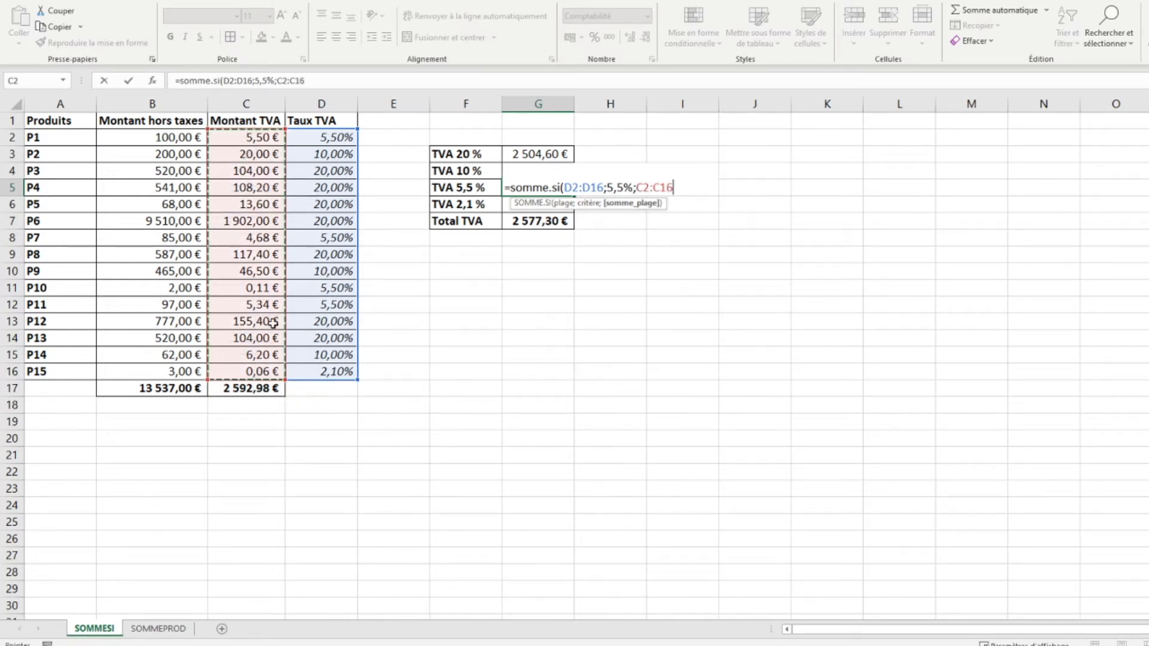
pyautogui.press('Return')
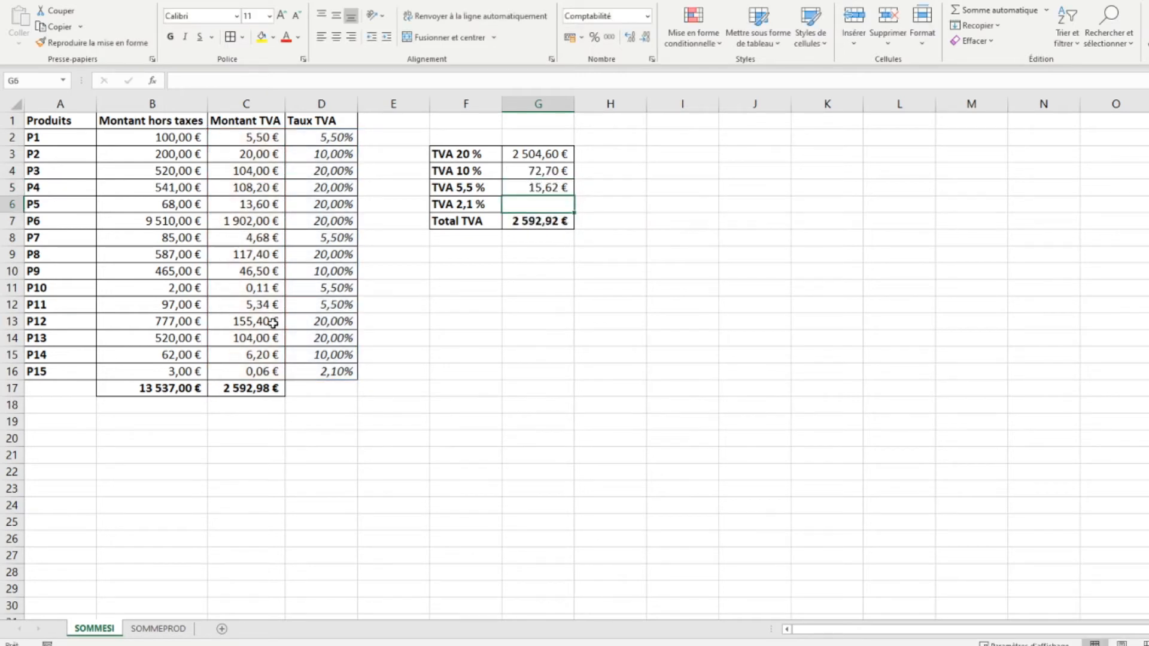
pyautogui.press('Up')
pyautogui.press('Up')
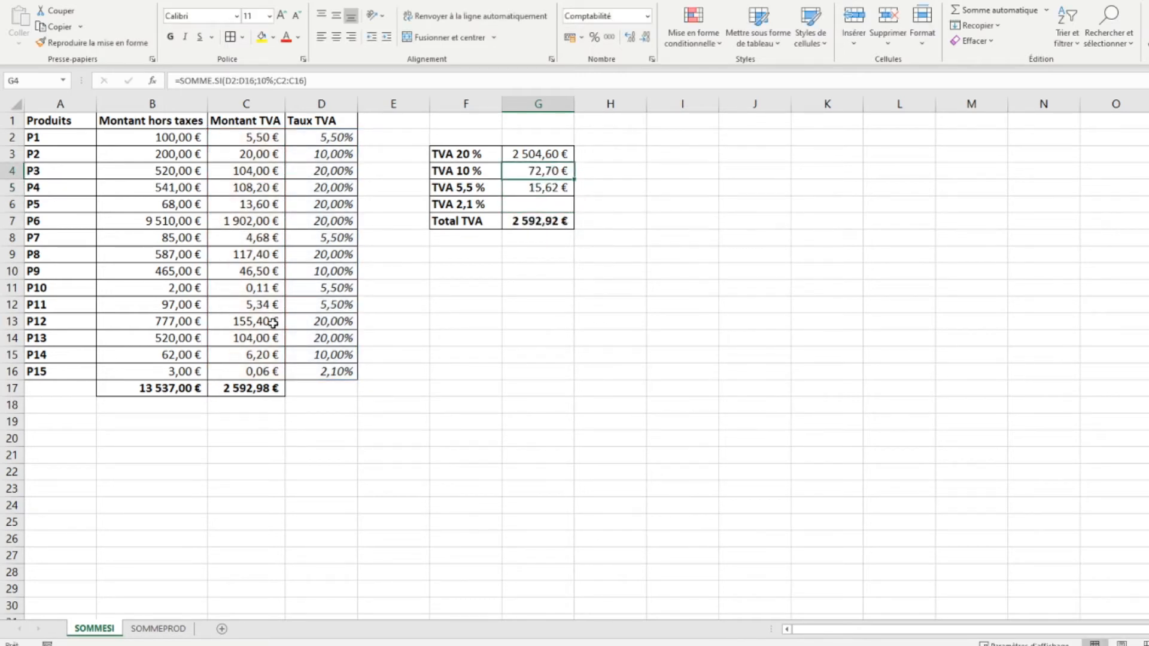
pyautogui.press('Down')
pyautogui.press('Down')
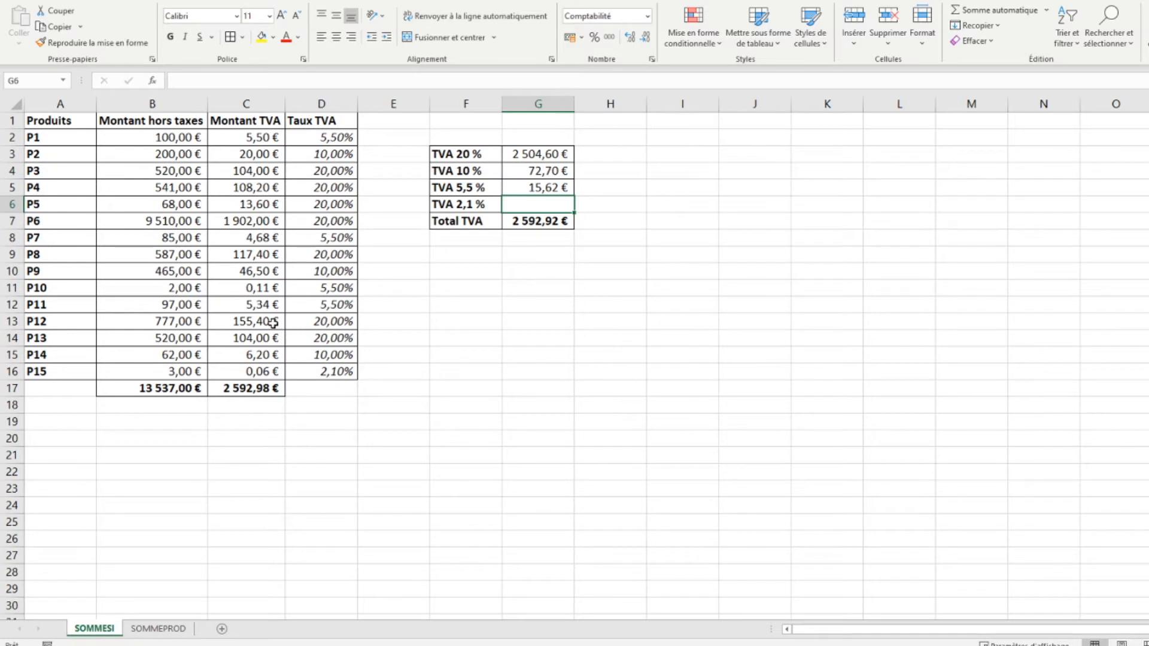
# In G6, total the 2,1 % TVA amounts with =SOMME.SI(D2:D16;2,1%;C2:C16).
pyautogui.write('=somme.si(')
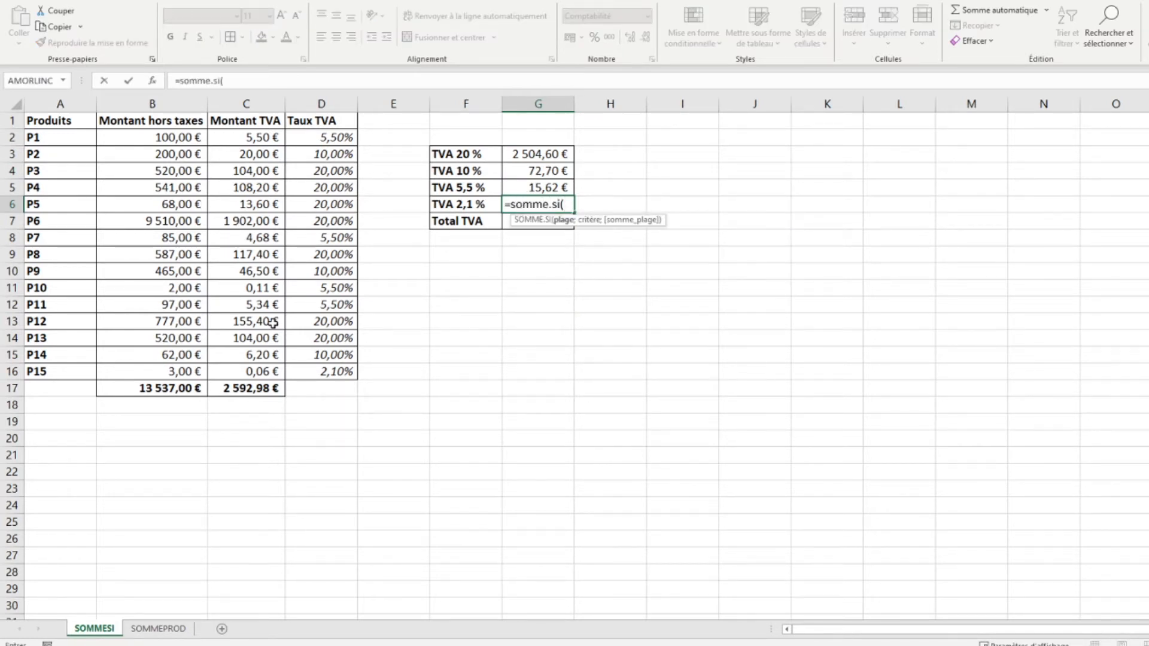
pyautogui.moveTo(320, 137); pyautogui.dragTo(333, 353)
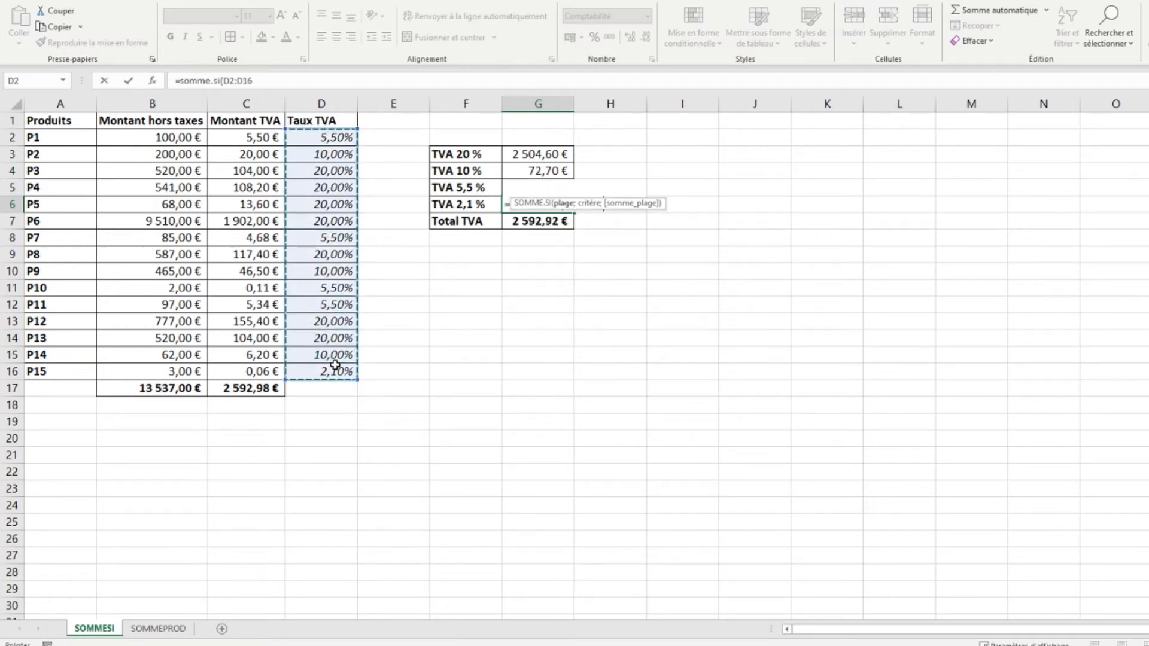
pyautogui.write(';2')
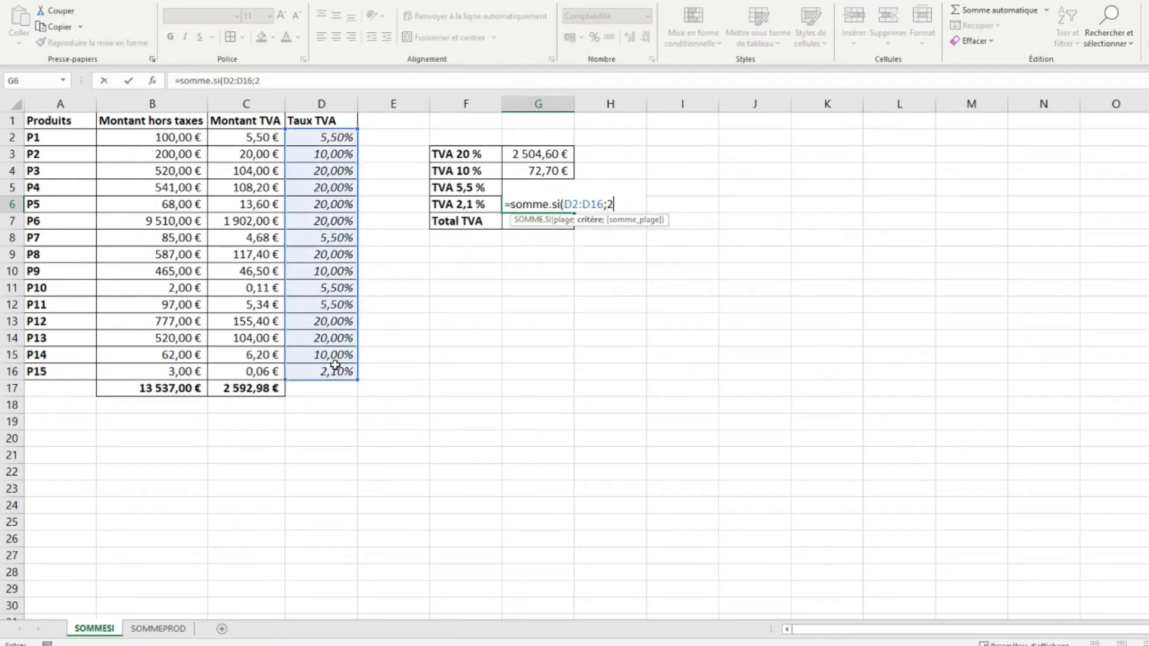
pyautogui.write(',1%;')
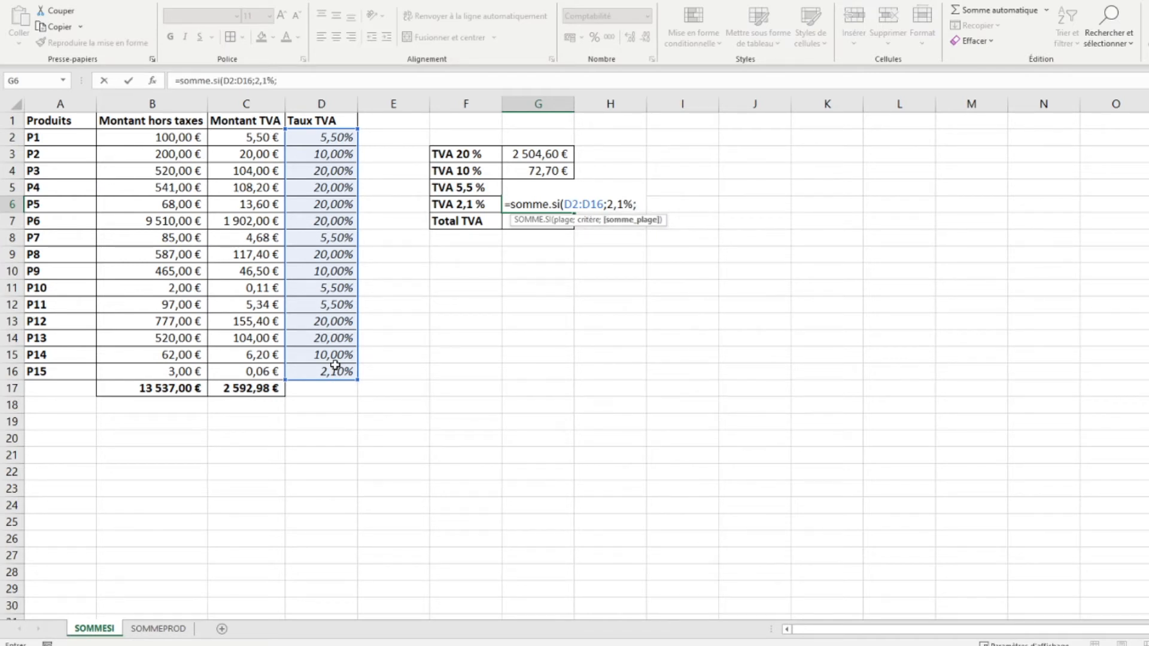
pyautogui.moveTo(258, 138); pyautogui.dragTo(259, 368)
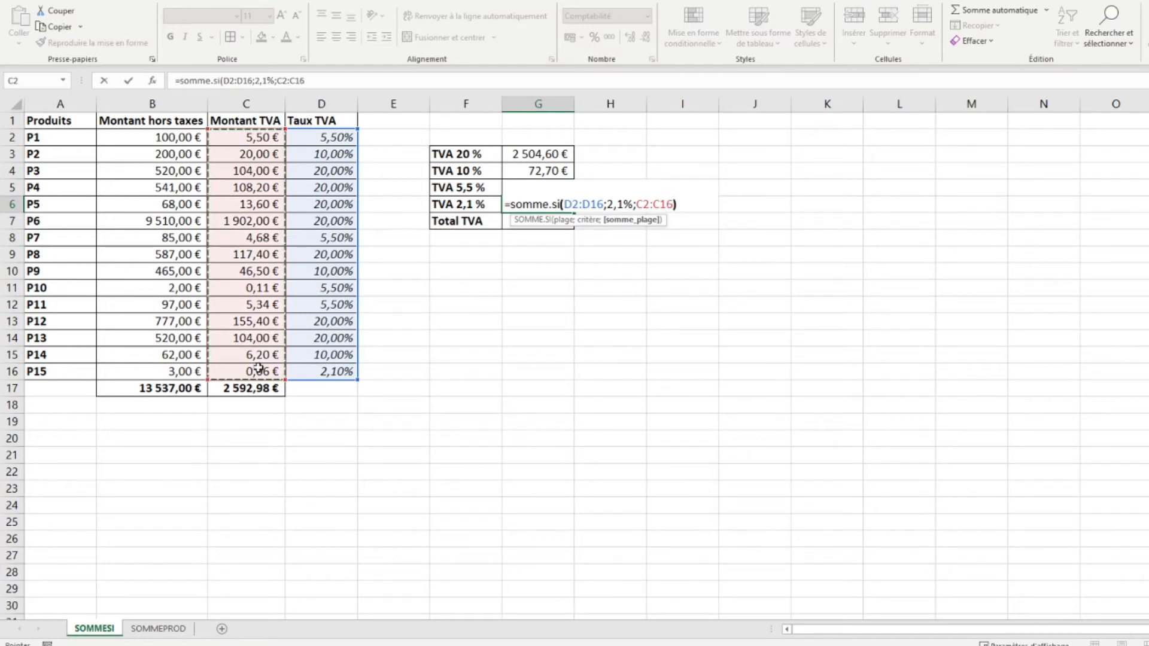
pyautogui.press('Return')
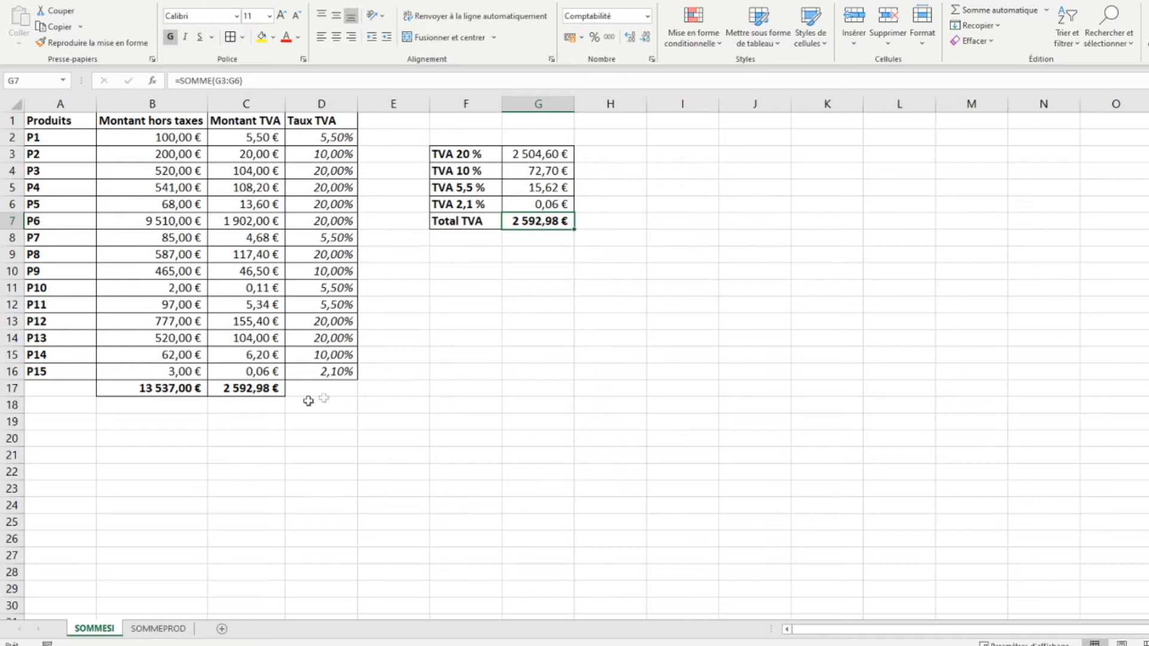
# Check the Montant TVA total in C17, including on the SOMMEPROD sheet, and look at the empty Total TVA cell G7 there.
pyautogui.click(253, 407)
pyautogui.click(218, 388)
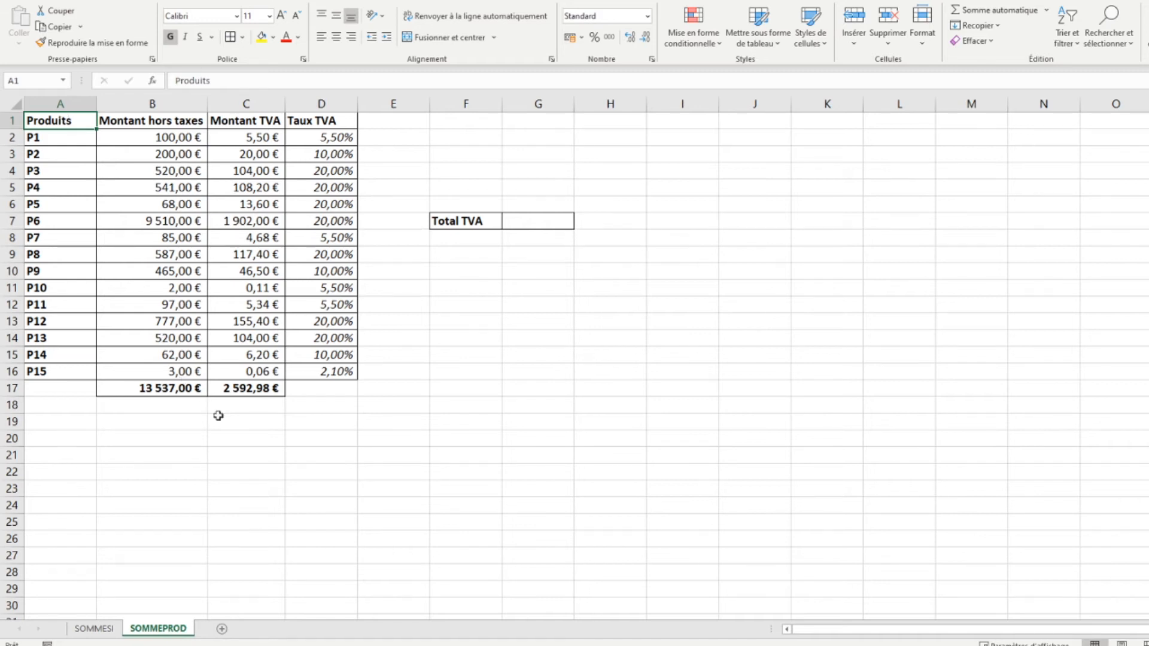
pyautogui.click(224, 389)
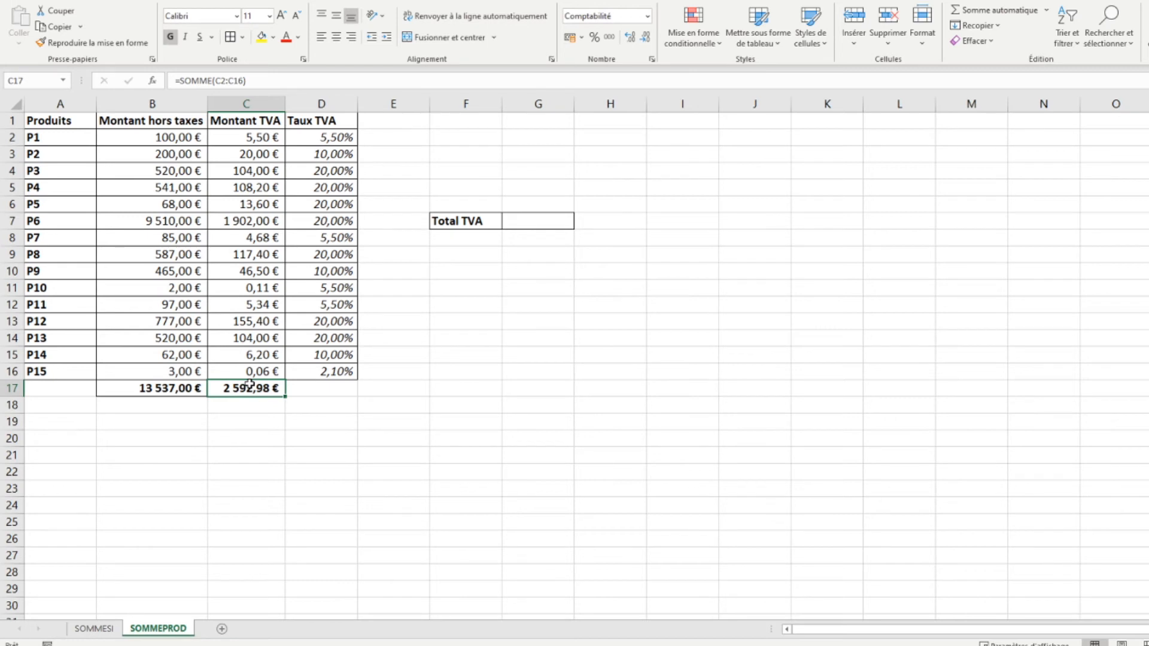
pyautogui.click(534, 221)
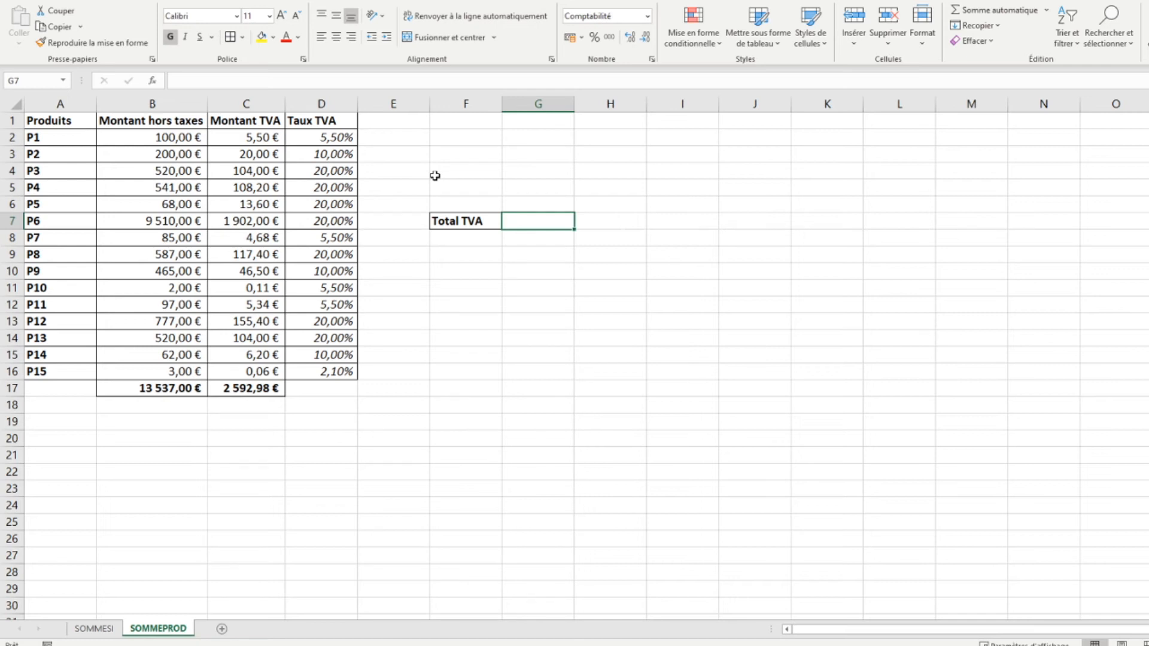
# Copy the Montant TVA total from C17 as a plain value and place it in G8, just below the Total TVA cell.
pyautogui.click(253, 387)
pyautogui.hotkey('ctrl', 'c')
pyautogui.press('Right')
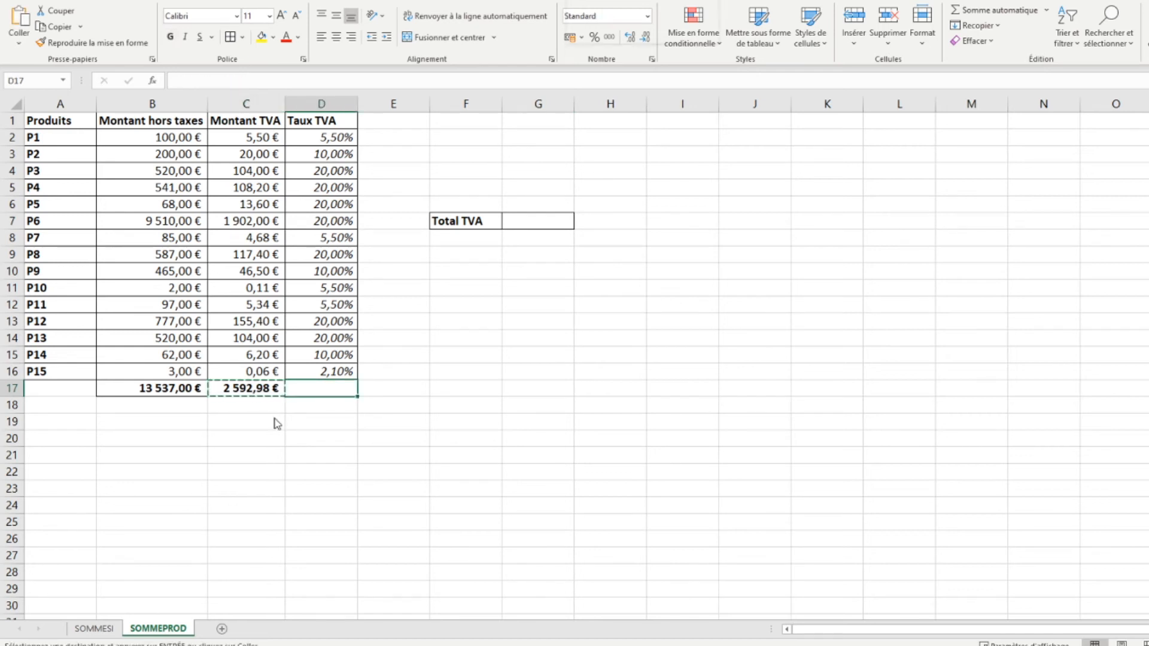
pyautogui.hotkey('ctrl', 'alt', 'v')
pyautogui.press('v')
pyautogui.press('Return')
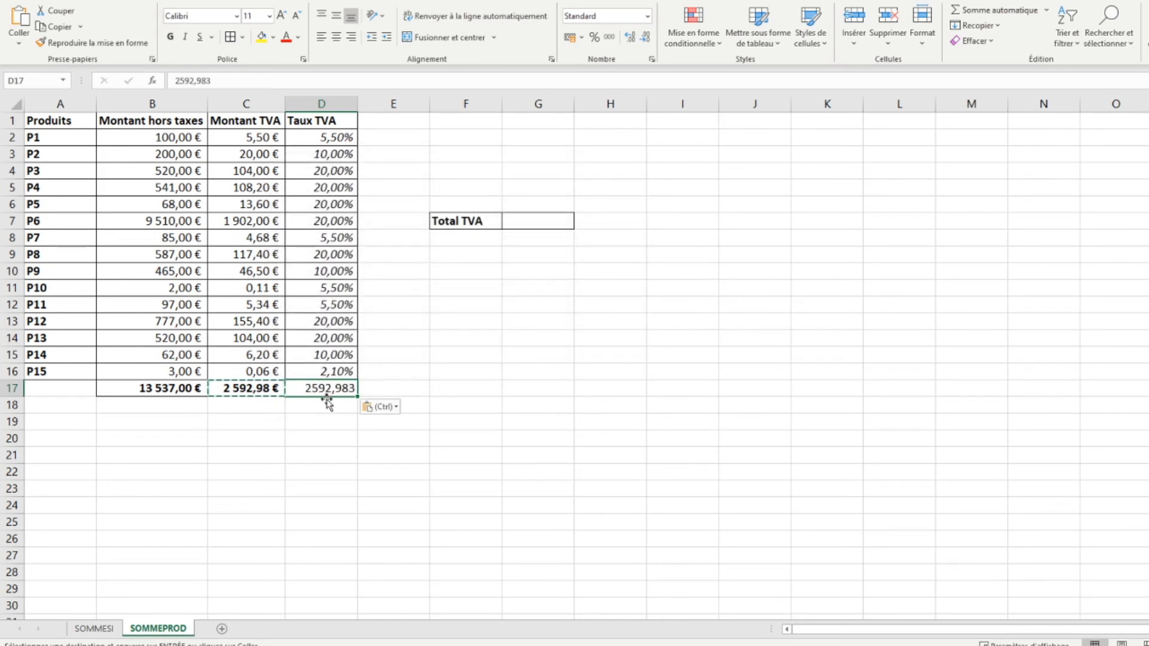
pyautogui.moveTo(328, 404); pyautogui.dragTo(564, 243)
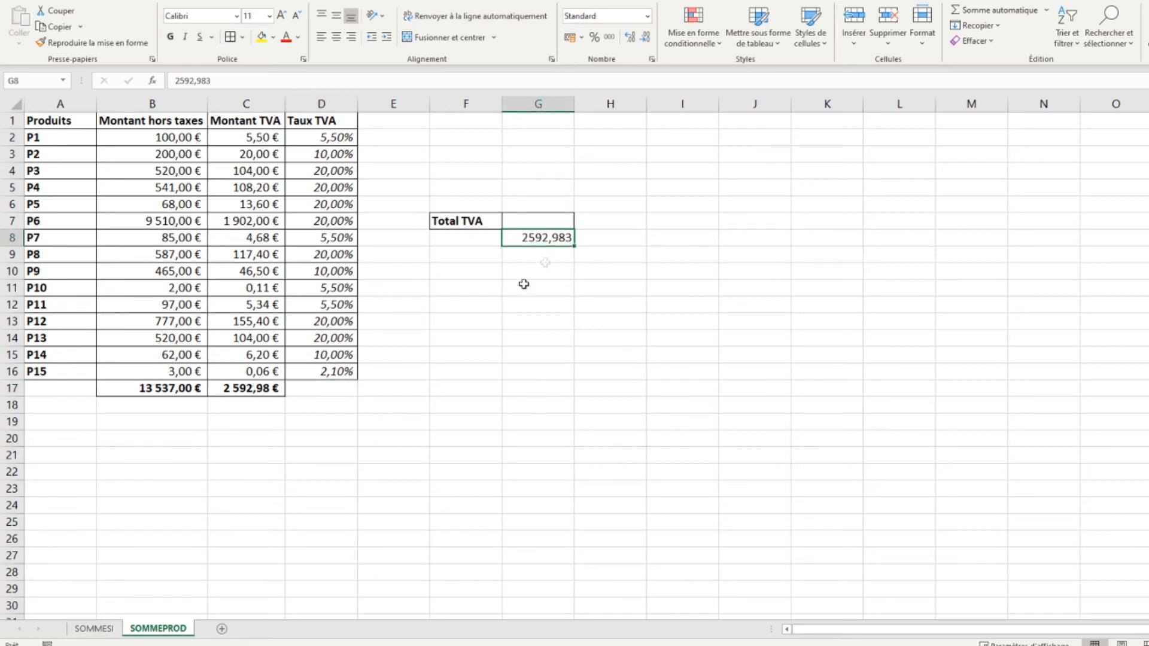
# Delete the entire Montant TVA column from the SOMMEPROD sheet.
pyautogui.click(246, 105)
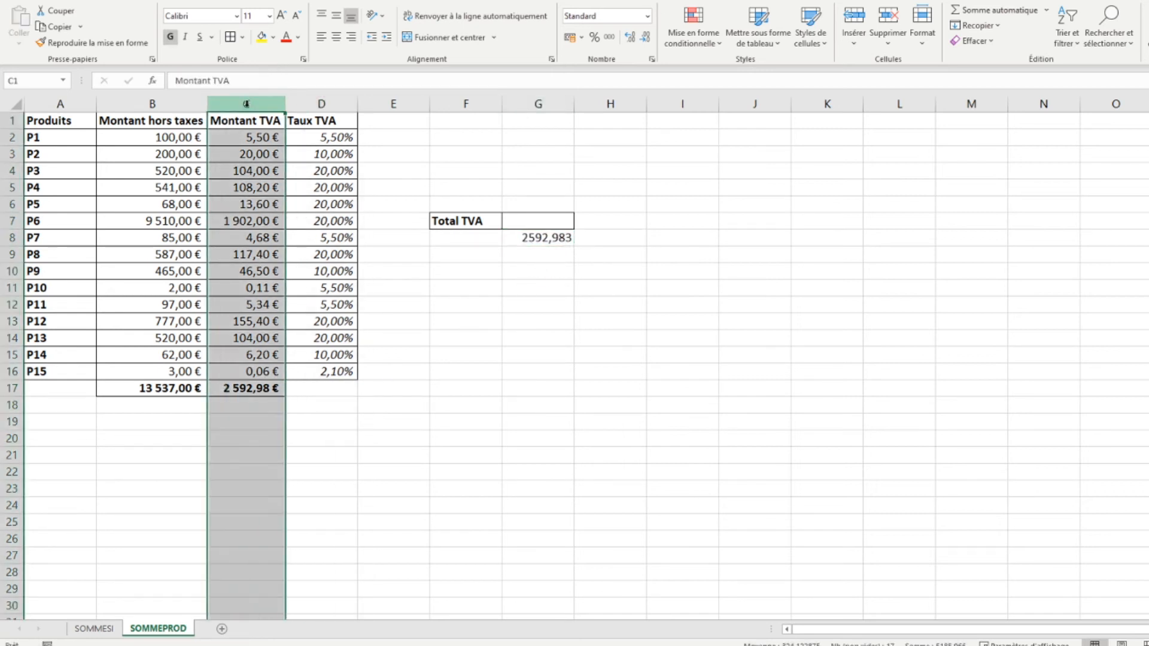
pyautogui.rightClick(246, 104)
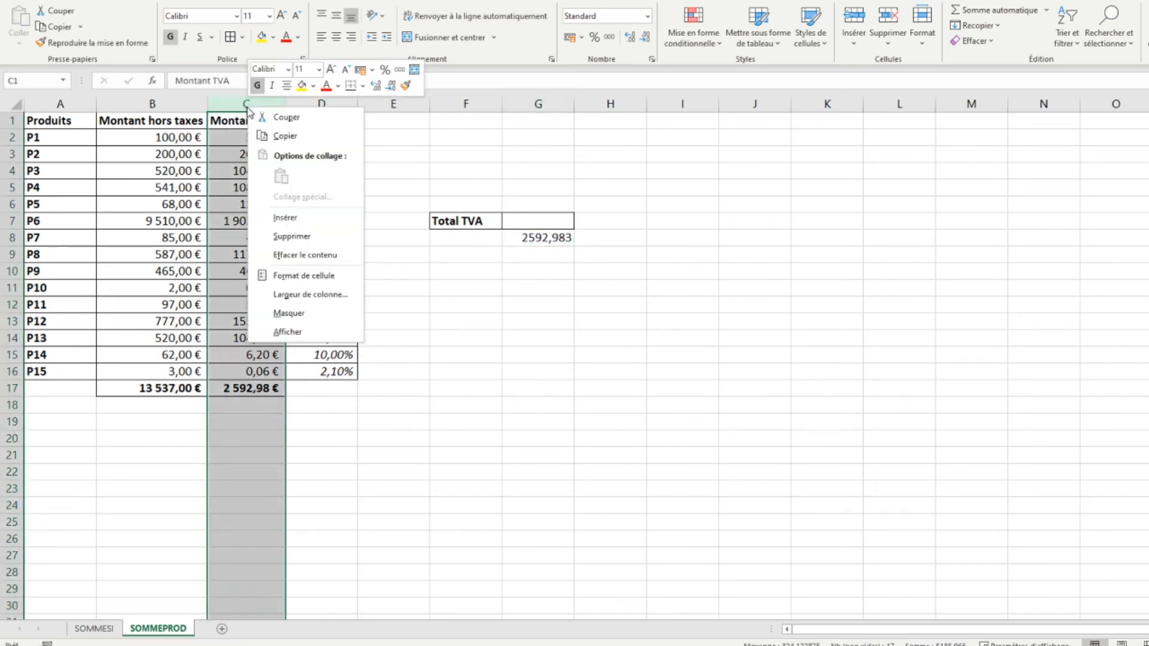
pyautogui.click(279, 236)
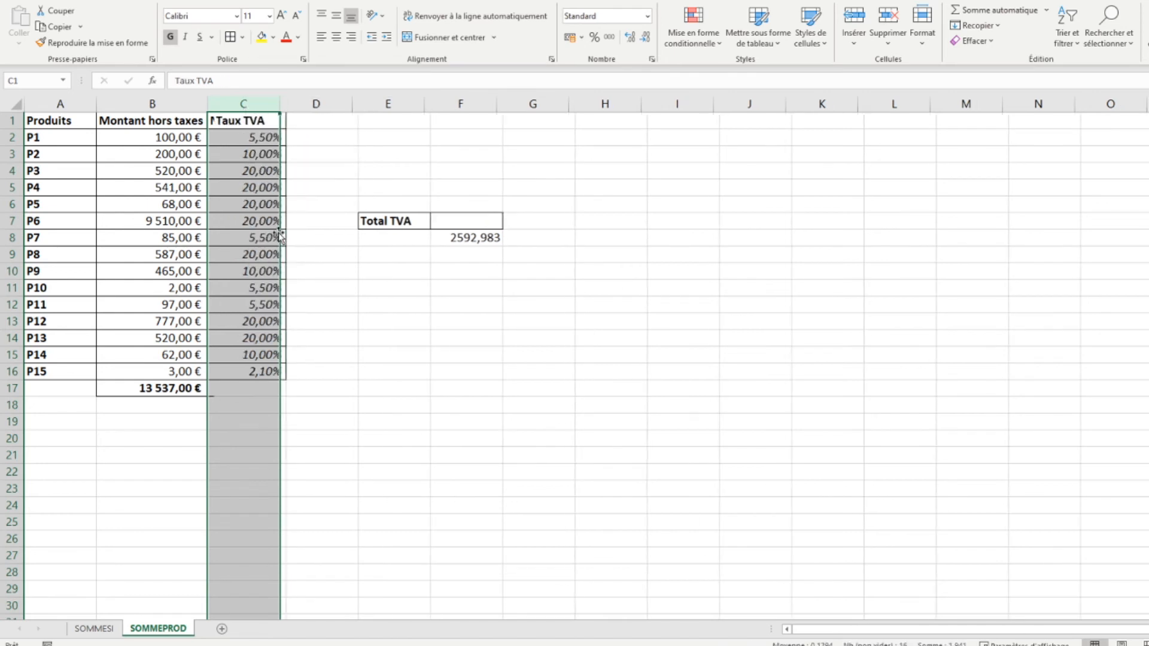
pyautogui.click(315, 354)
# Enter =SOMMEPROD(B2:B16;C2:C16) in F7 to compute the total TVA from the pre-tax amounts and rates.
pyautogui.click(461, 218)
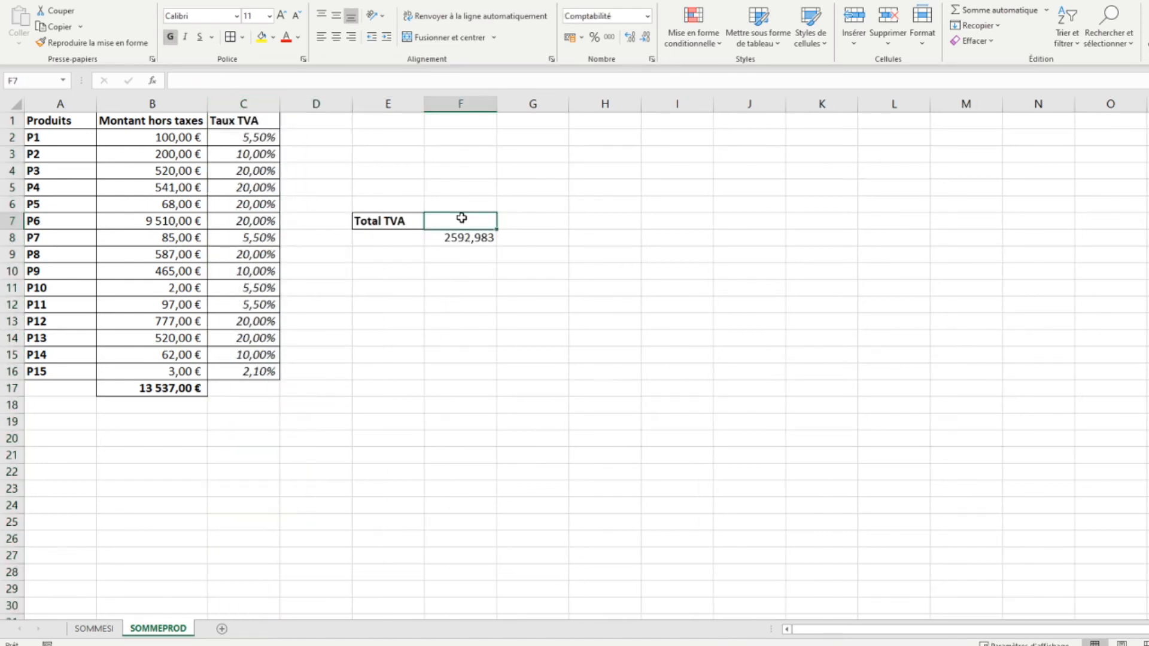
pyautogui.write('=so')
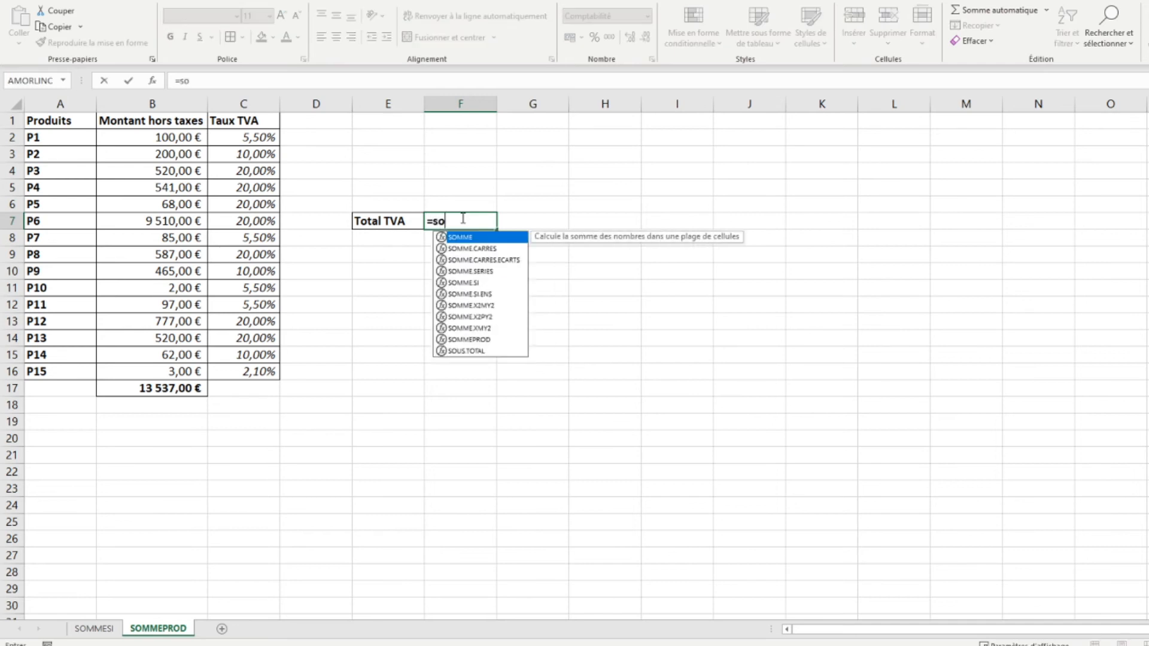
pyautogui.write('mme.')
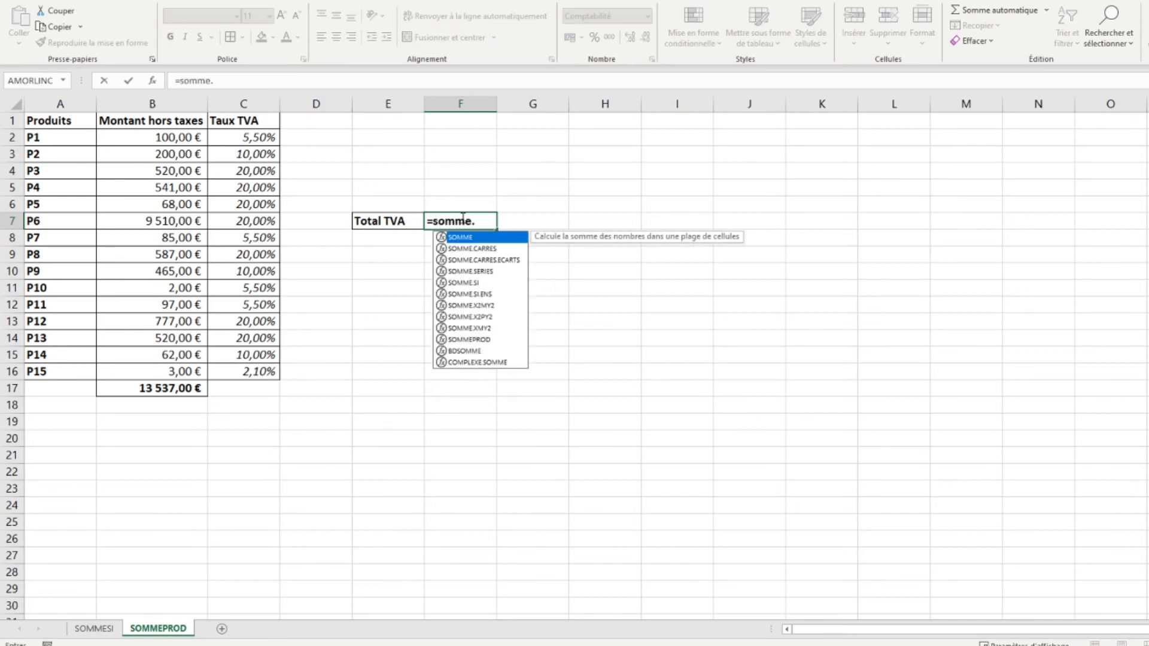
pyautogui.press('BackSpace')
pyautogui.write('prod')
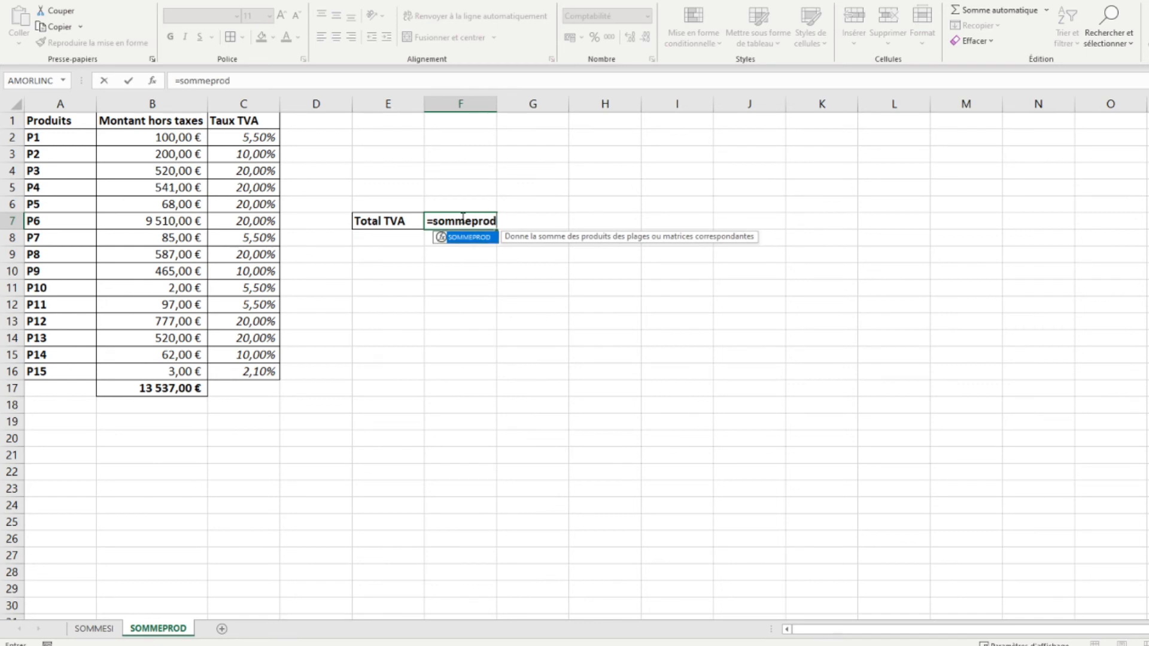
pyautogui.doubleClick(465, 238)
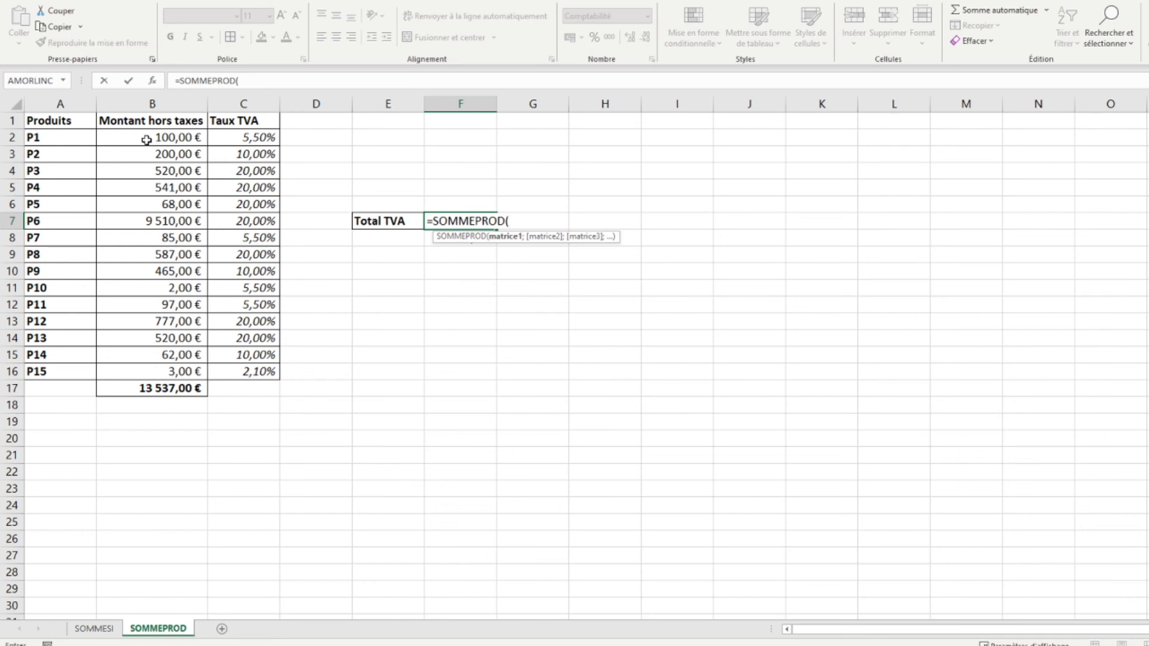
pyautogui.moveTo(146, 140); pyautogui.dragTo(146, 373)
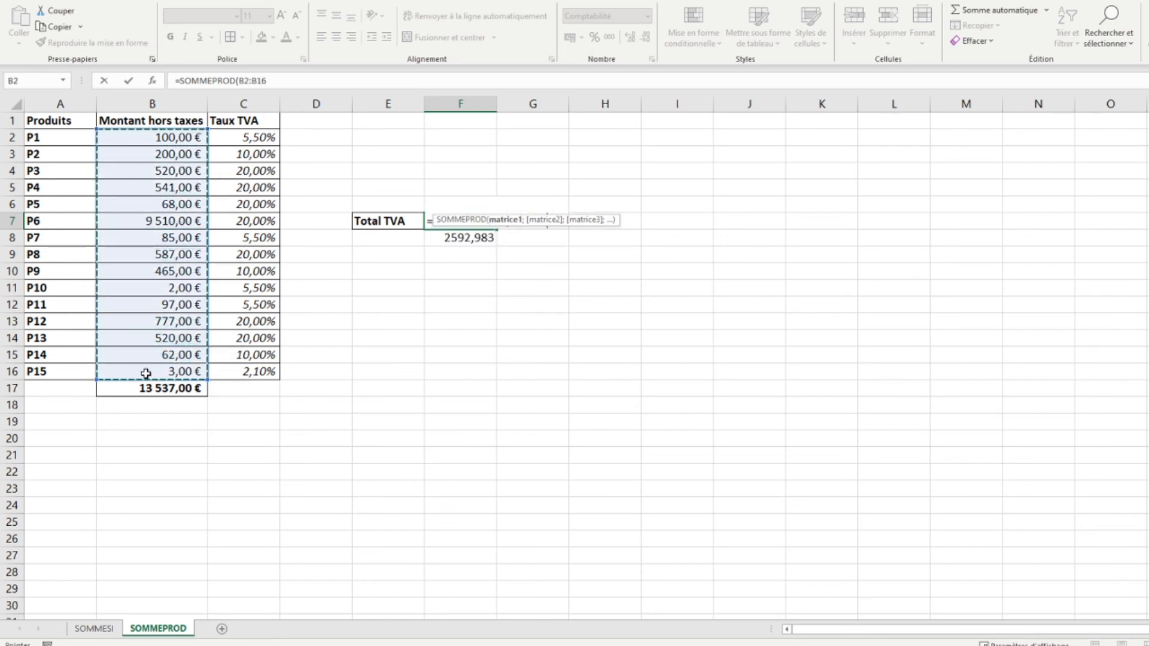
pyautogui.write(';')
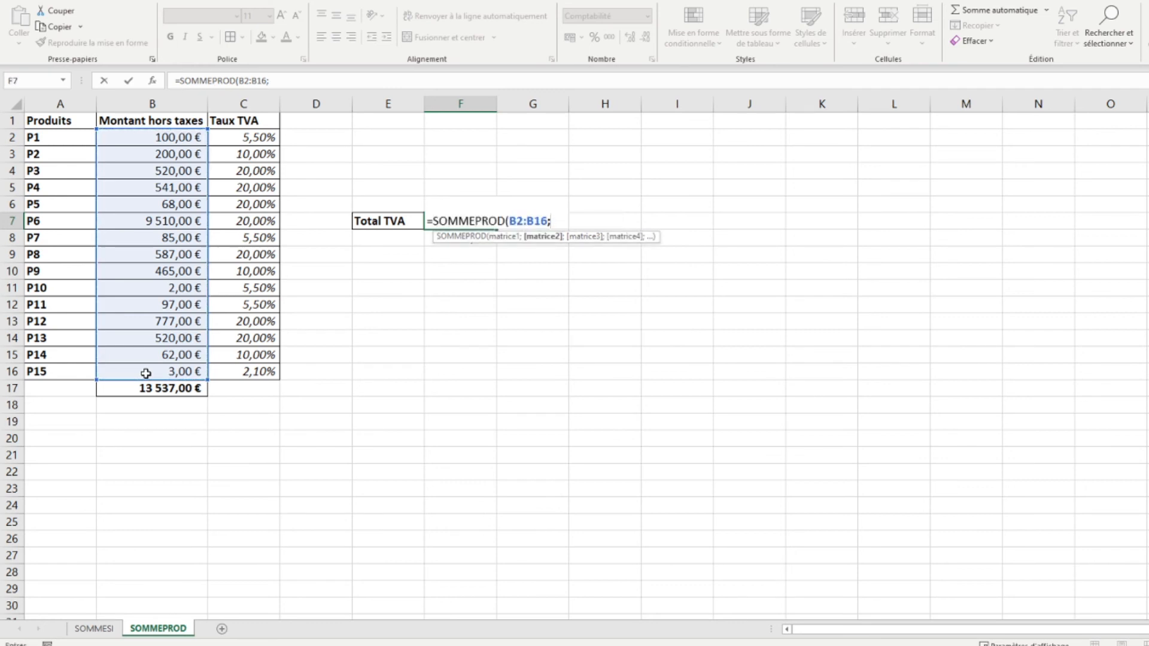
pyautogui.moveTo(247, 137); pyautogui.dragTo(249, 372)
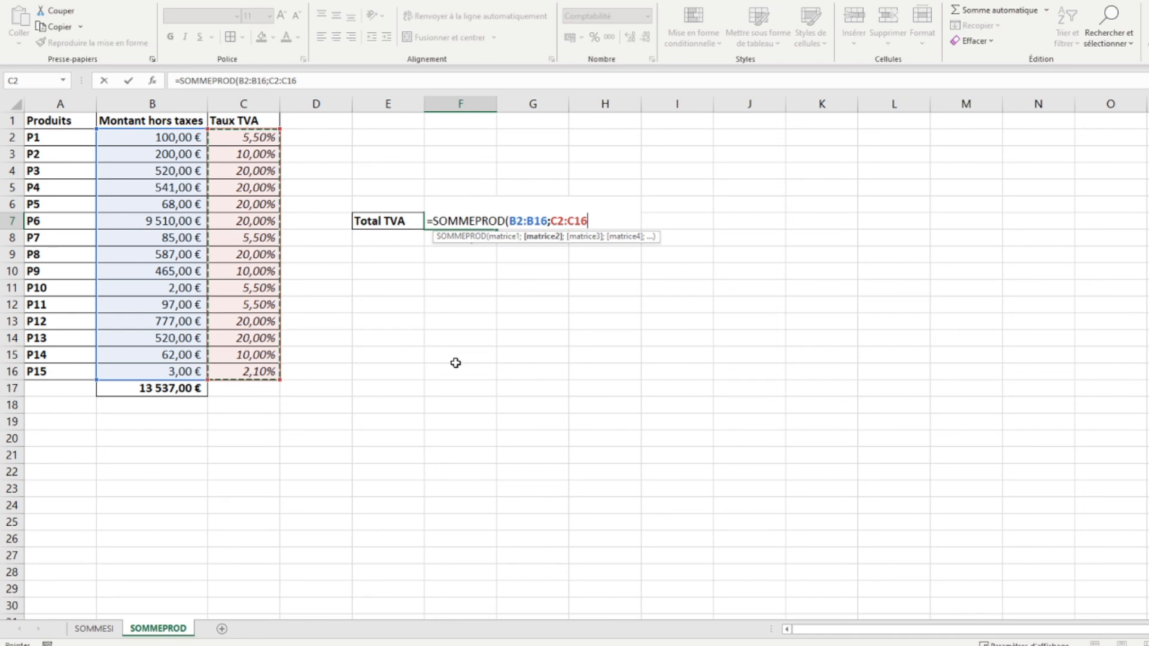
pyautogui.write(')')
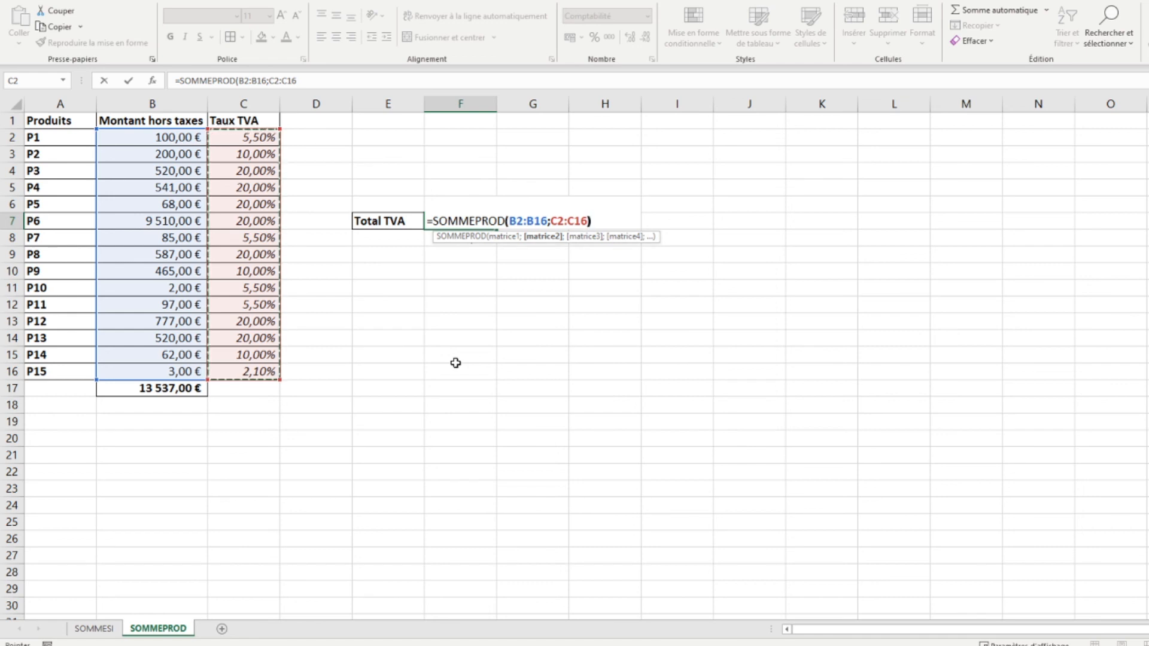
pyautogui.press('Return')
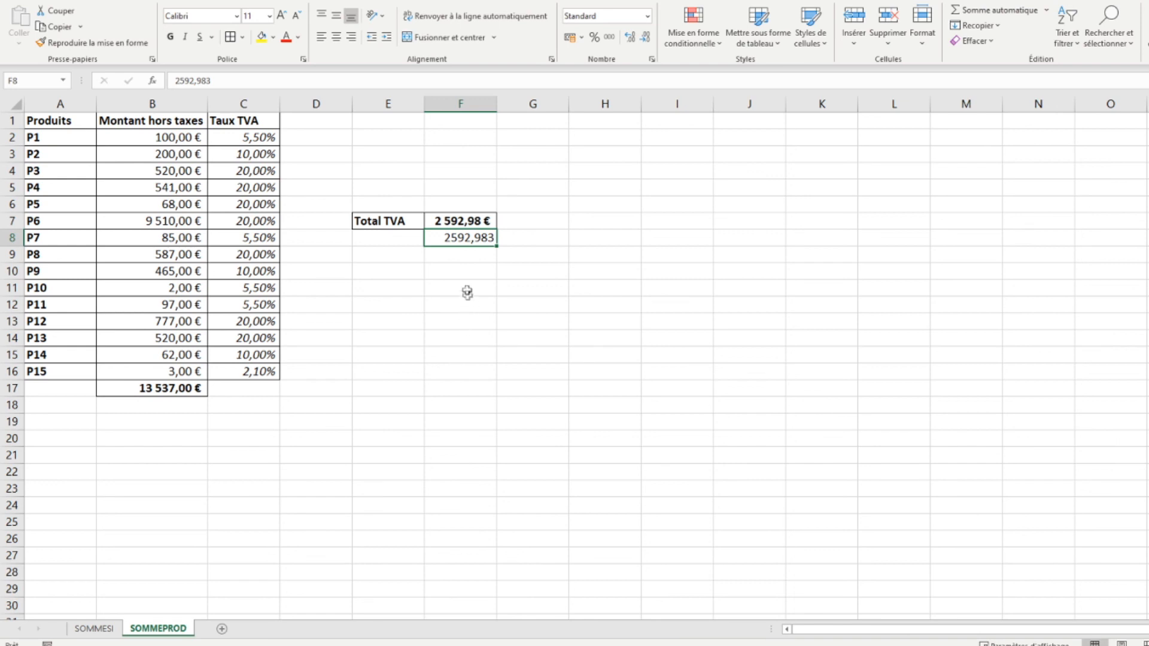
# Show three decimals in the Total TVA cell F7 and compare it with the reference value in F8.
pyautogui.click(440, 224)
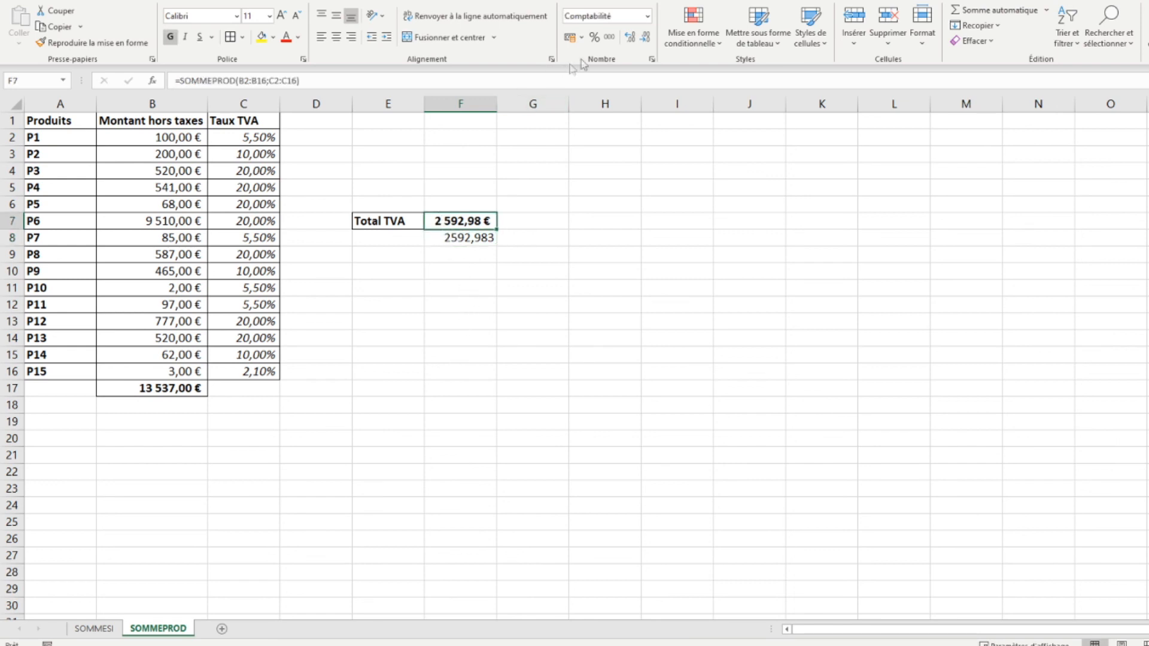
pyautogui.click(630, 37)
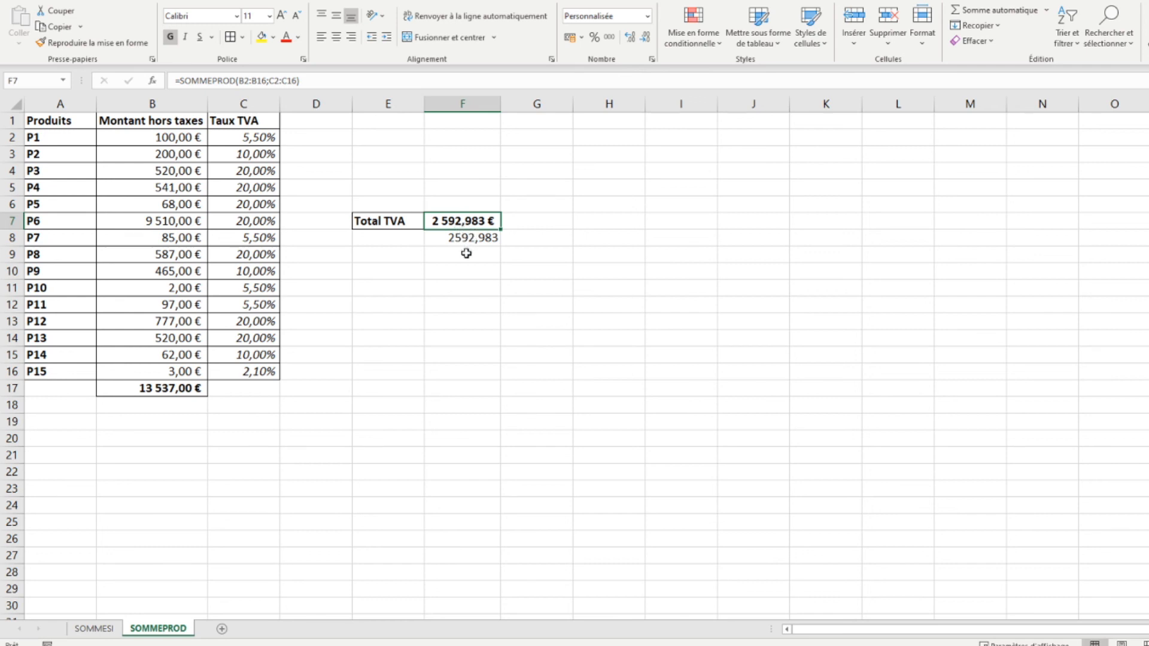
pyautogui.click(433, 242)
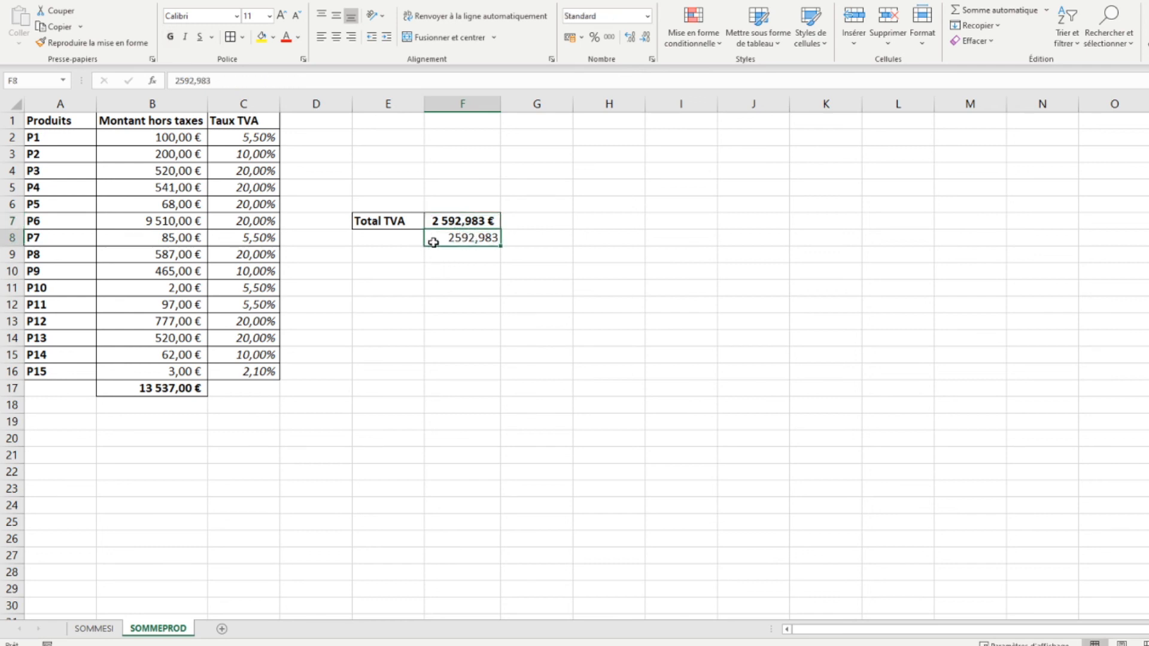